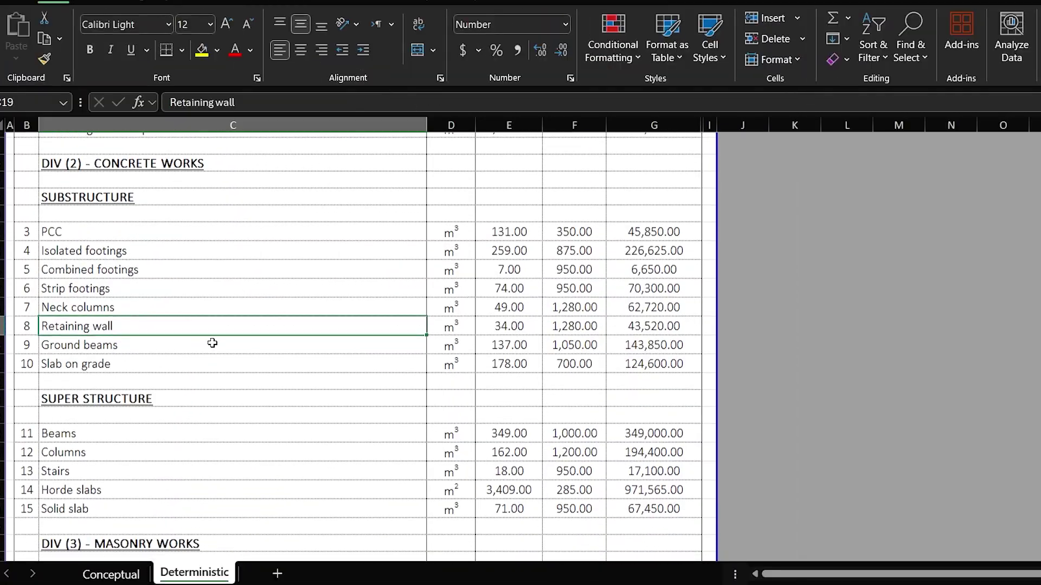
# Go through the concrete works items below the retaining wall on the Deterministic sheet
pyautogui.press('Down')
pyautogui.press('Down')
pyautogui.press('Down')
pyautogui.press('Down')
pyautogui.press('Down')
pyautogui.press('Down')
pyautogui.press('Down')
pyautogui.press('Down')
pyautogui.press('Down')
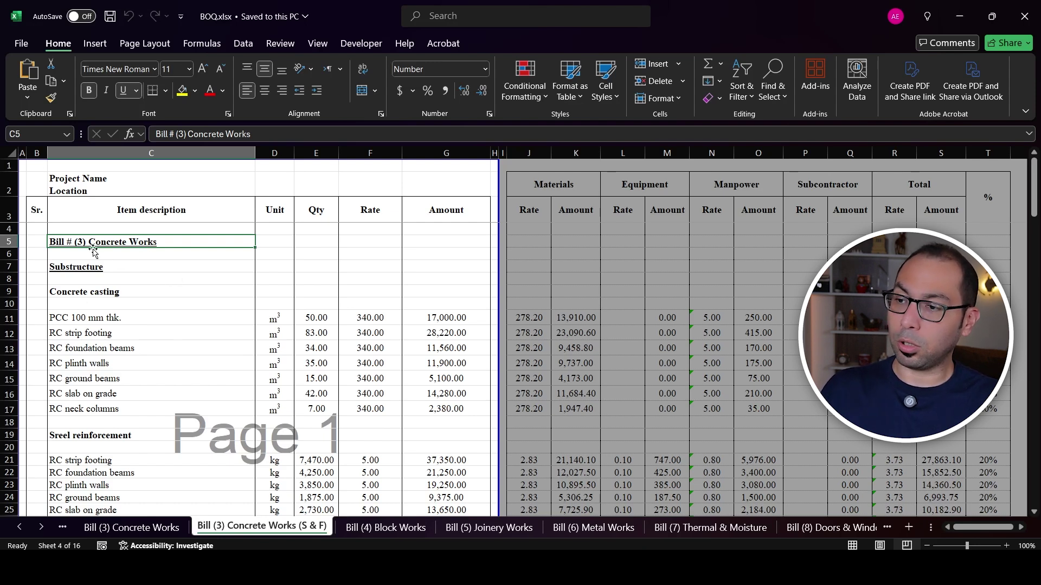
# Review the substructure's concrete casting, steel reinforcement and form work sections on the Bill (3) Concrete Works (S & F) sheet
pyautogui.click(119, 293)
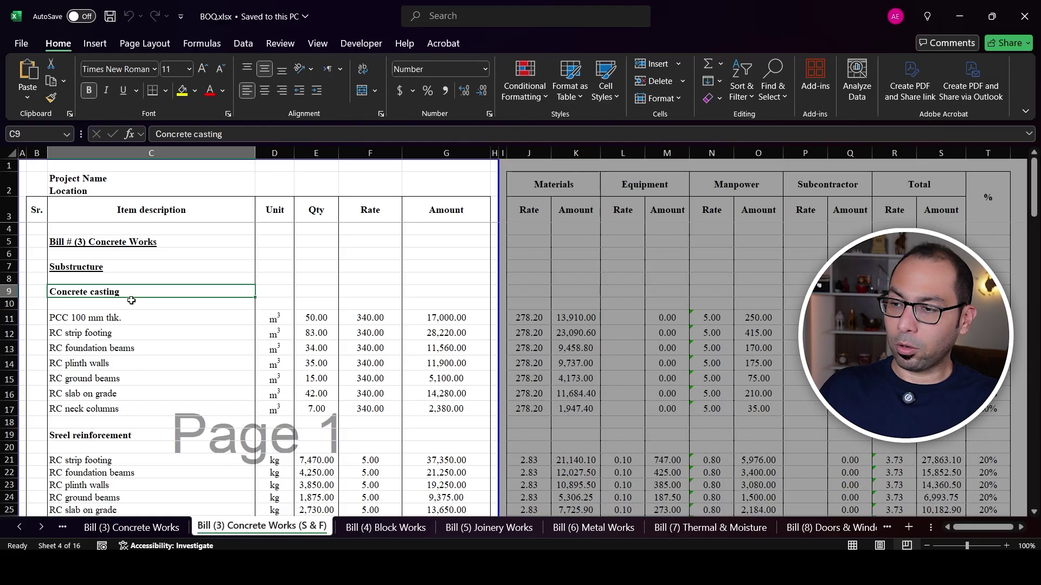
pyautogui.scroll(-2, 130, 320)
pyautogui.scroll(-2, 86, 364)
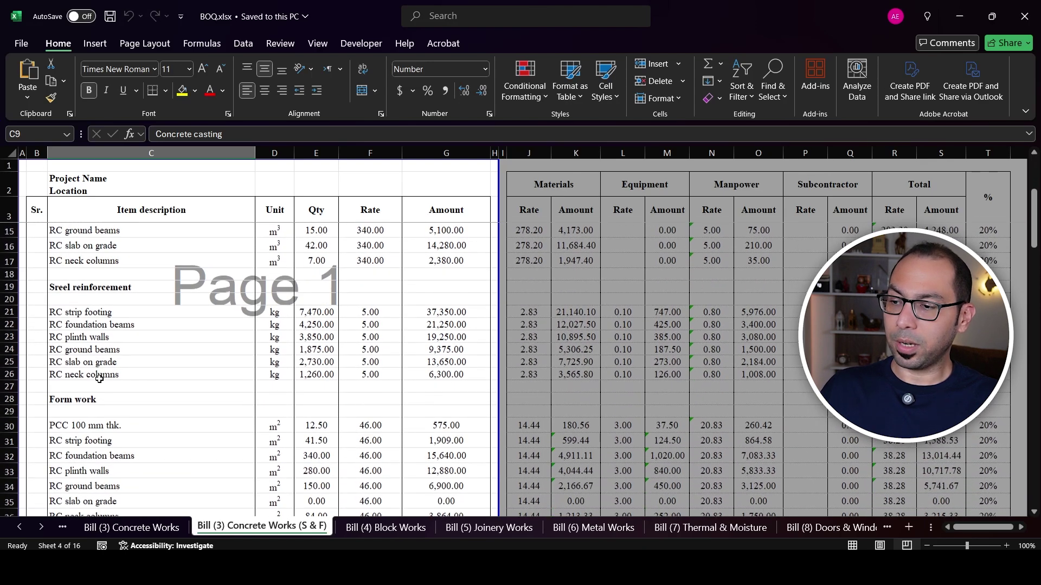
pyautogui.scroll(4, 156, 393)
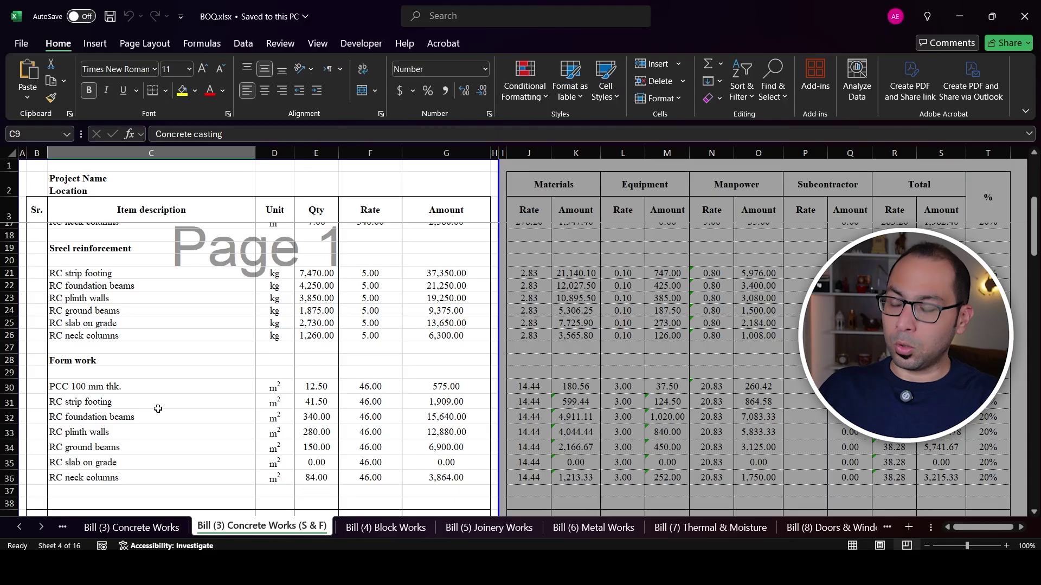
pyautogui.scroll(4, 313, 393)
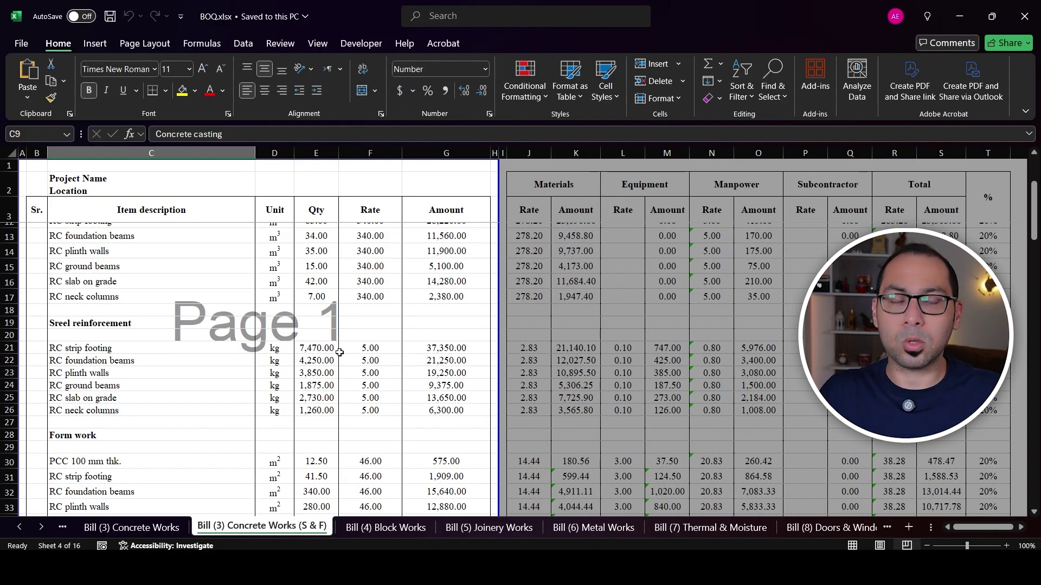
pyautogui.scroll(-3, 339, 353)
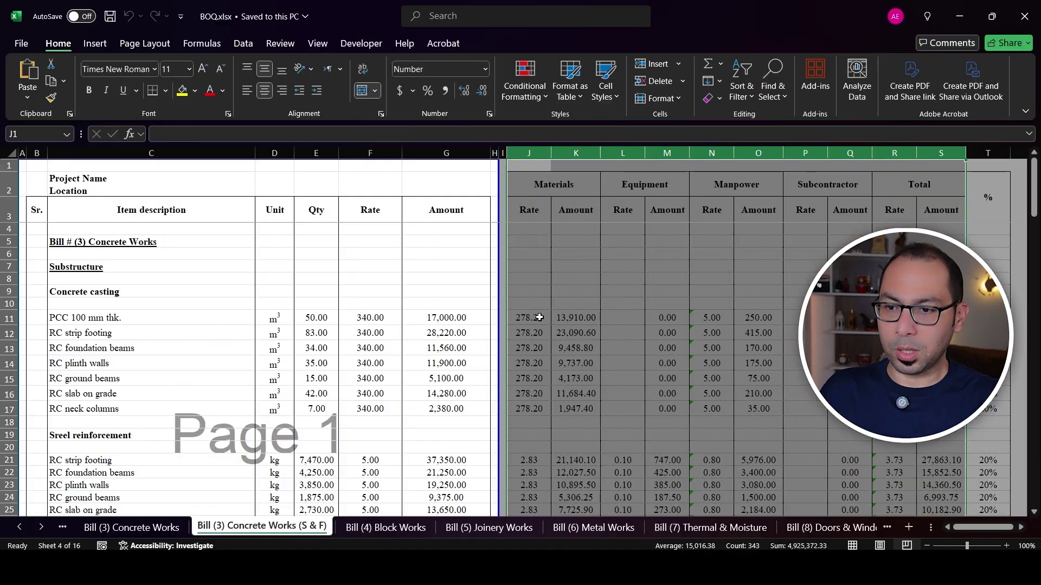
# Inspect the PCC materials rate and the Materials, Equipment, Manpower and Subcontractor headings of the cost breakdown
pyautogui.click(540, 317)
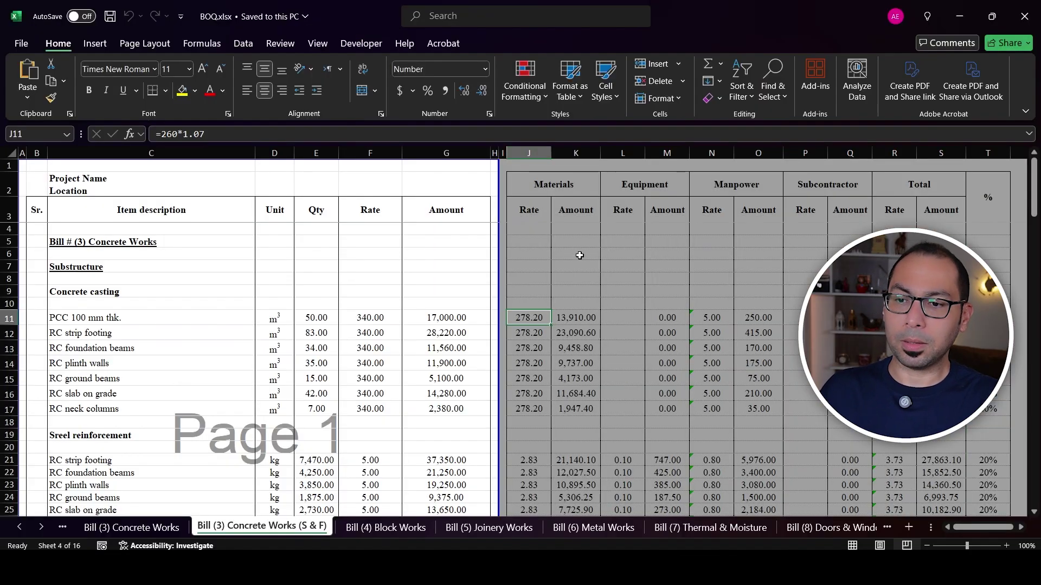
pyautogui.click(561, 186)
pyautogui.click(645, 184)
pyautogui.click(730, 184)
pyautogui.click(796, 185)
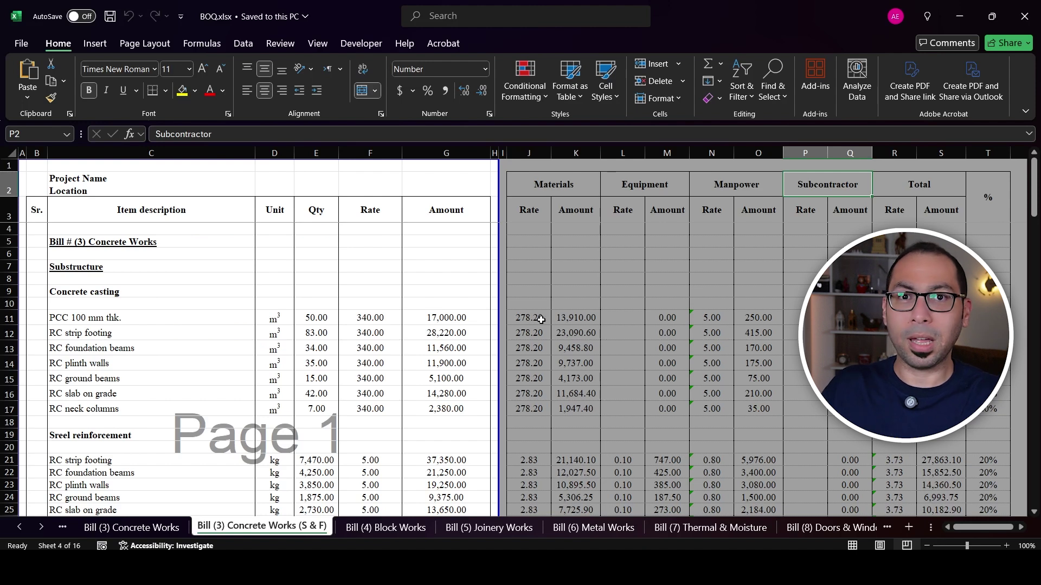
# Compare the materials and manpower rate formulas of the PCC and RC strip footing casting items
pyautogui.click(540, 320)
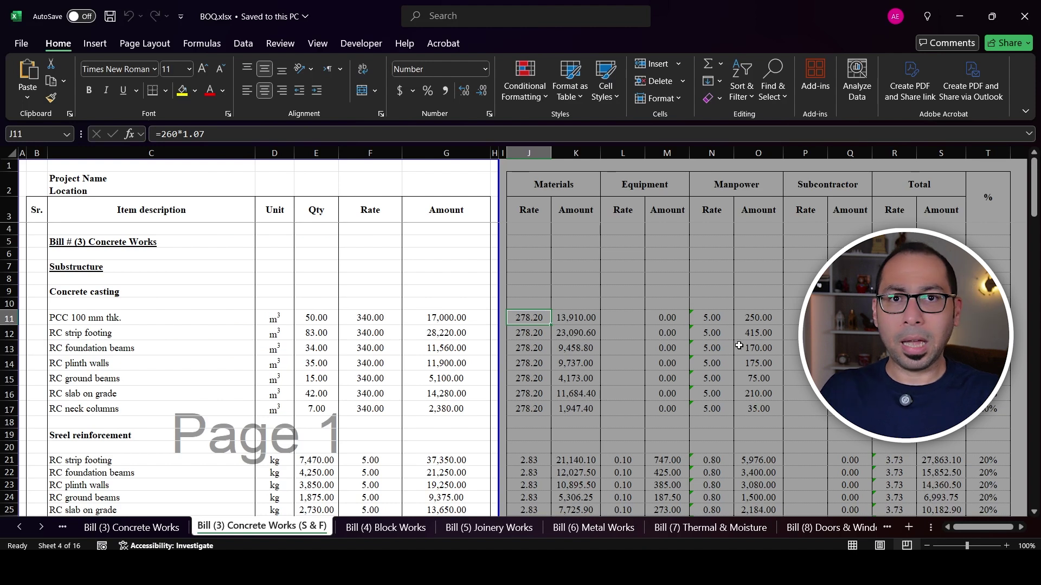
pyautogui.click(709, 317)
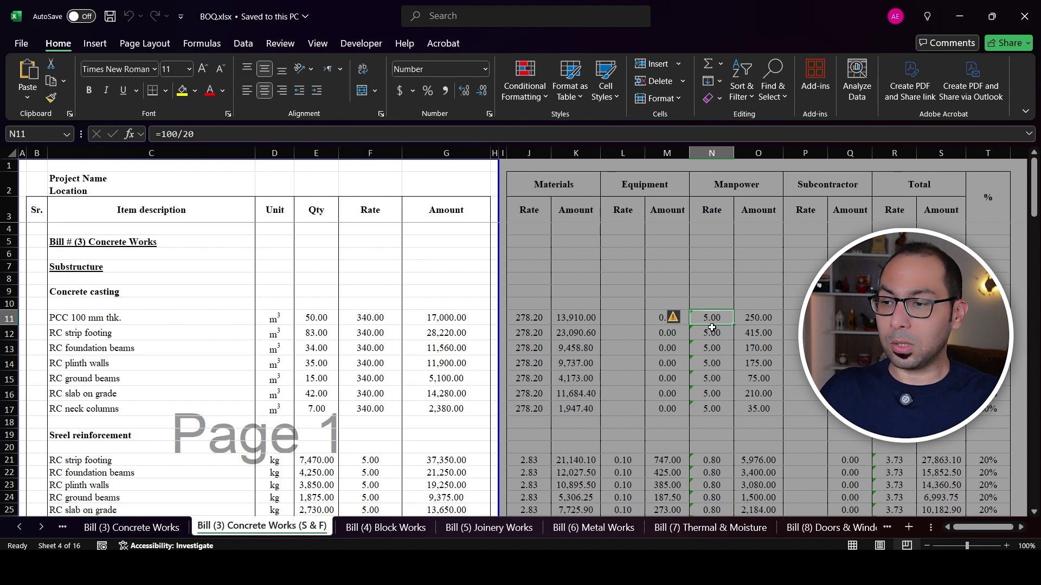
pyautogui.click(522, 336)
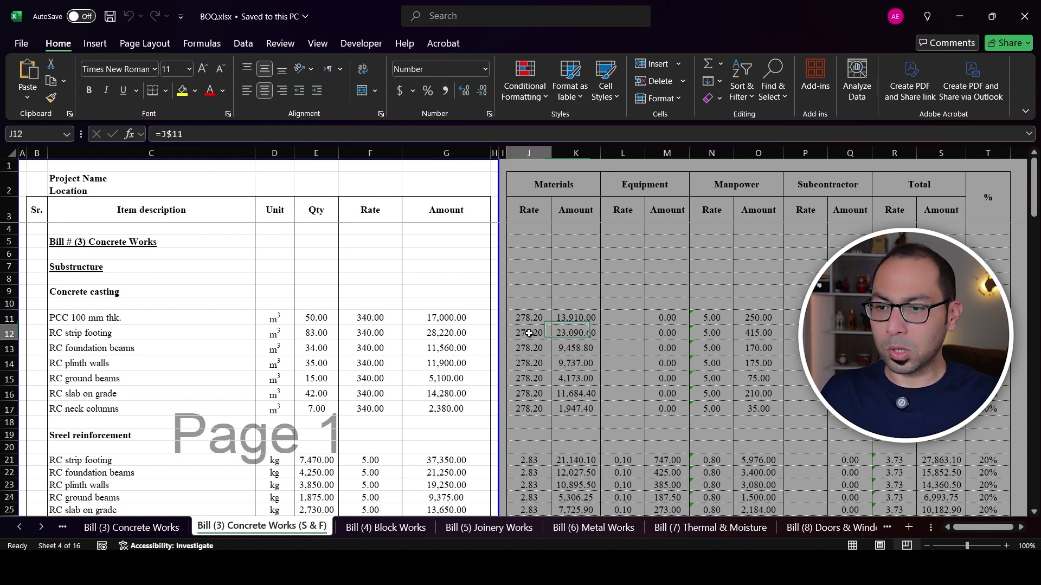
pyautogui.click(717, 332)
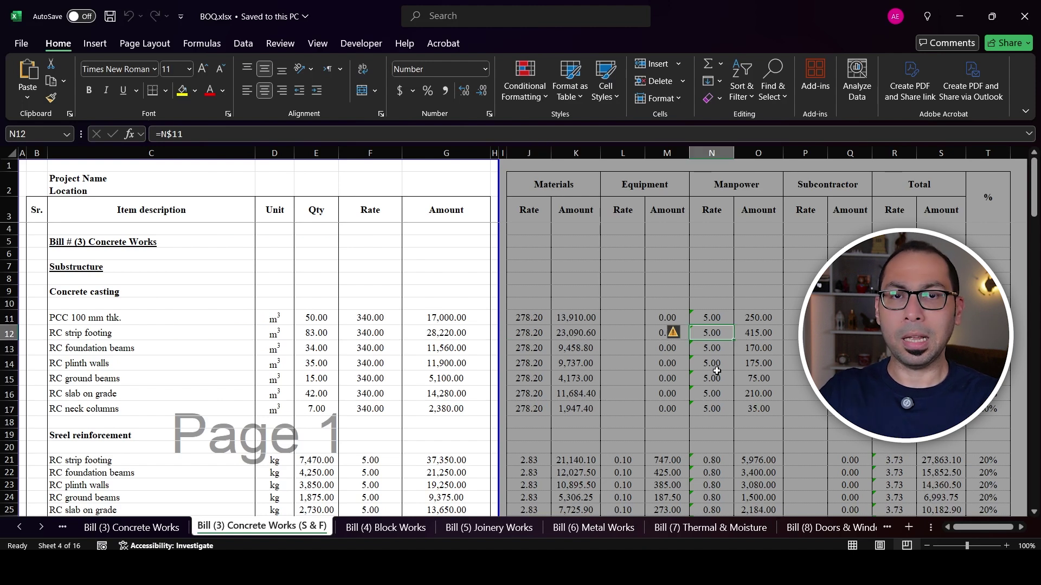
# Review the cost breakdown rates of the steel reinforcement and form work items
pyautogui.scroll(-3, 716, 372)
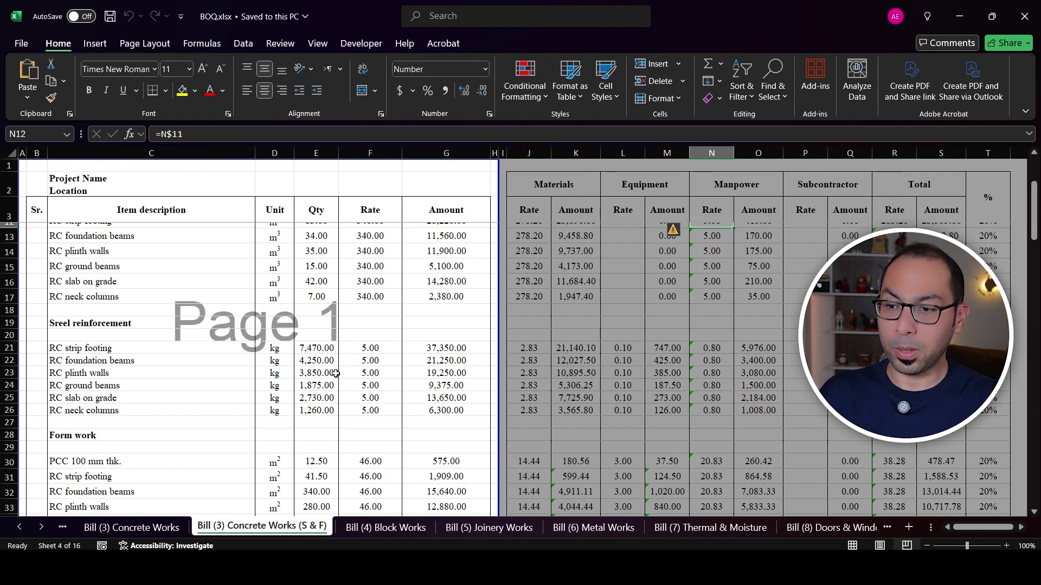
pyautogui.scroll(-3, 325, 374)
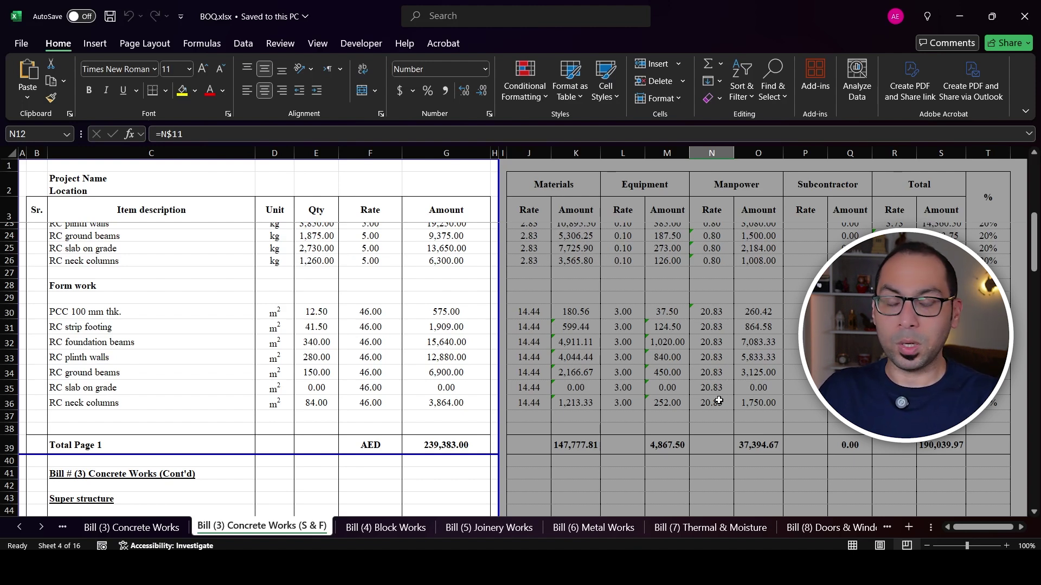
pyautogui.scroll(5, 716, 399)
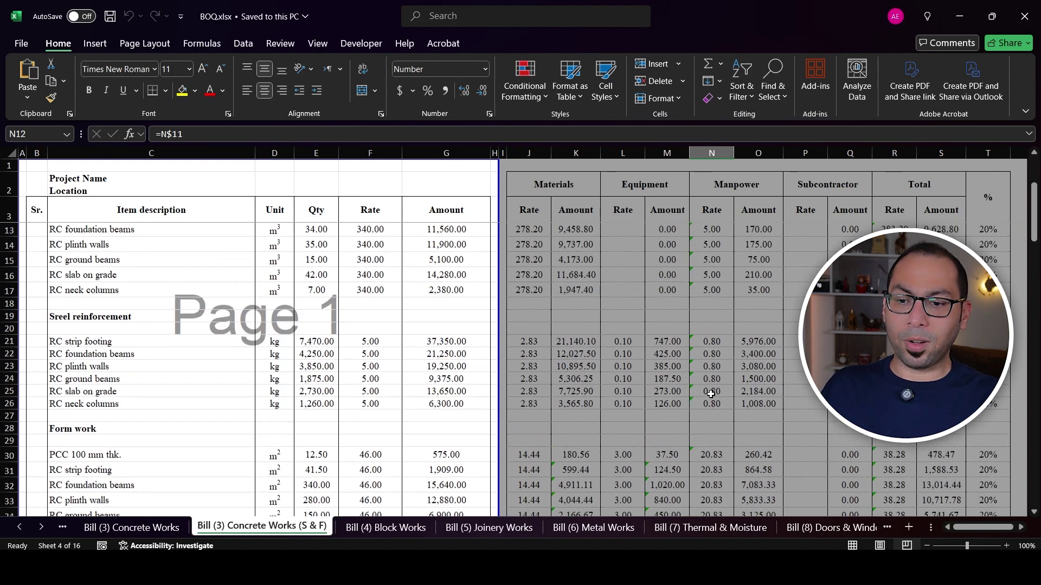
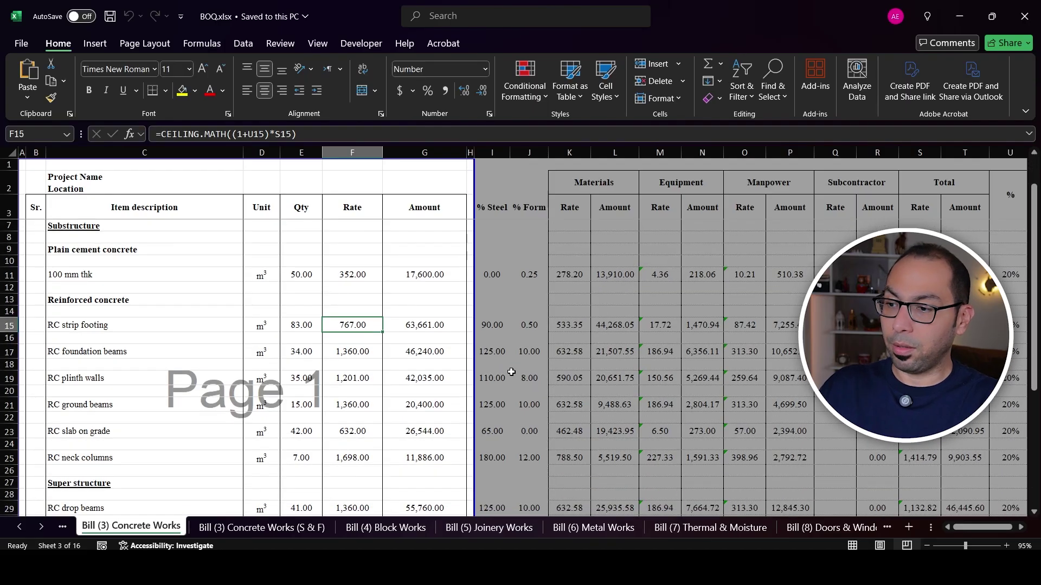
# Examine the reinforced concrete items on the Bill (3) Concrete Works sheet, including strip footing, foundation beams and plinth walls
pyautogui.scroll(-1, 511, 372)
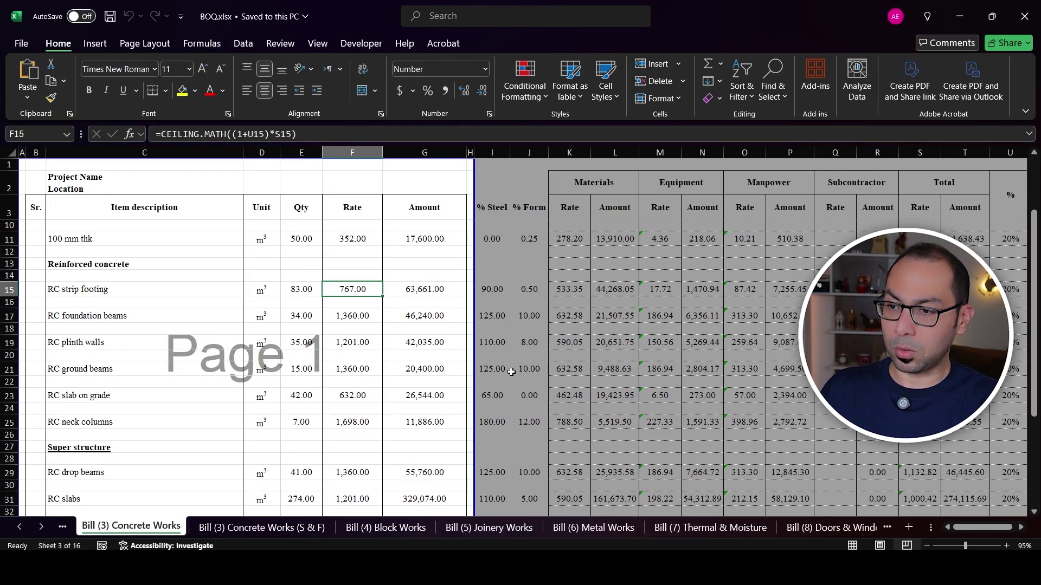
pyautogui.scroll(1, 512, 372)
pyautogui.click(140, 326)
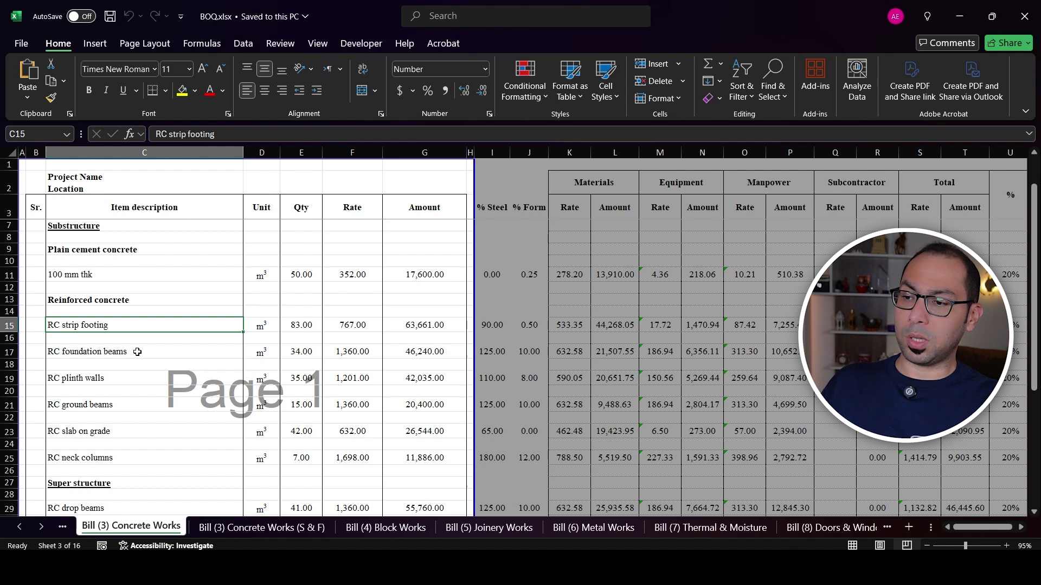
pyautogui.click(147, 353)
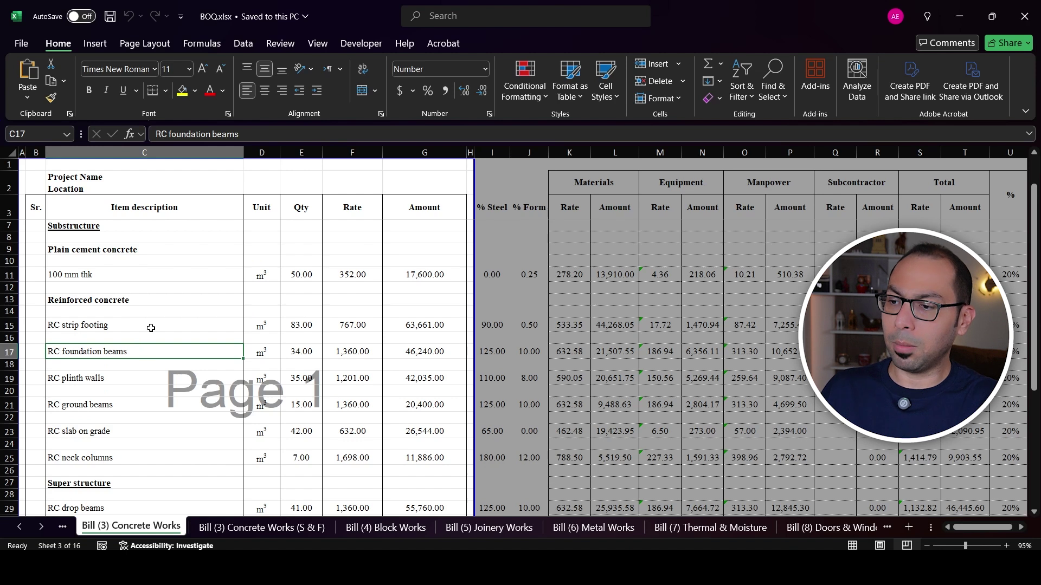
pyautogui.click(151, 327)
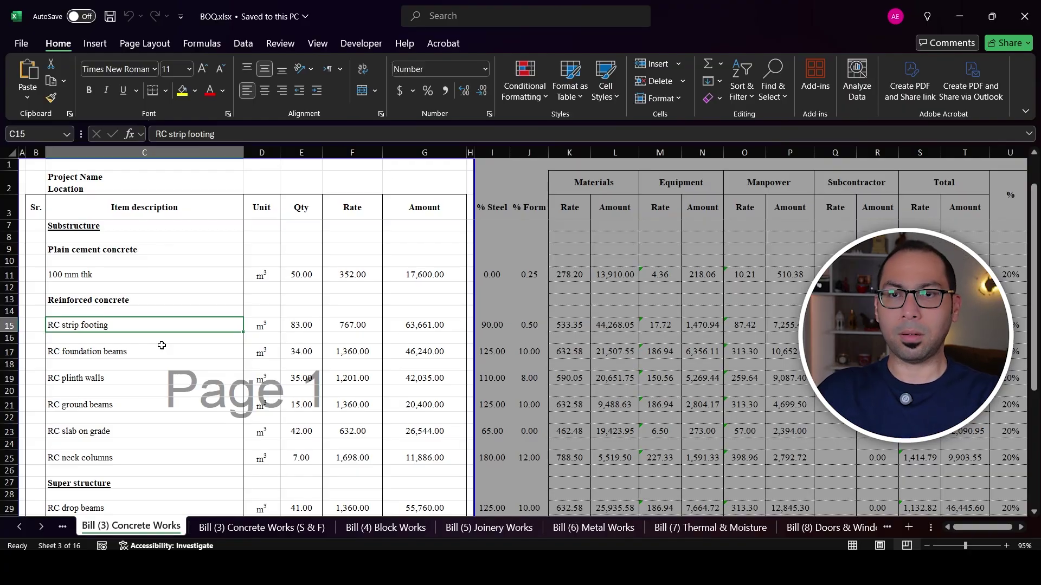
pyautogui.click(140, 385)
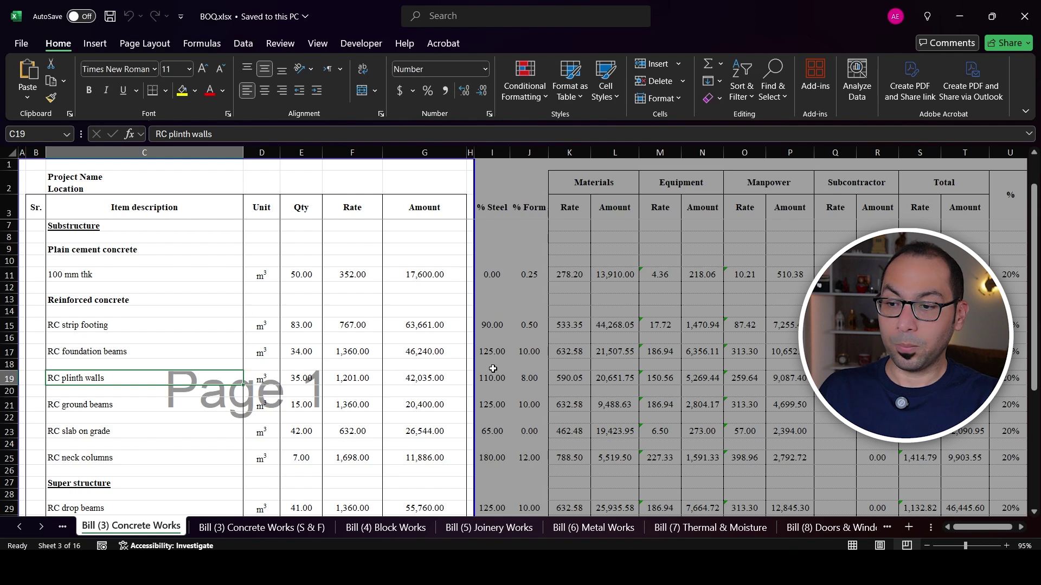
pyautogui.scroll(1, 306, 401)
pyautogui.scroll(-2, 304, 336)
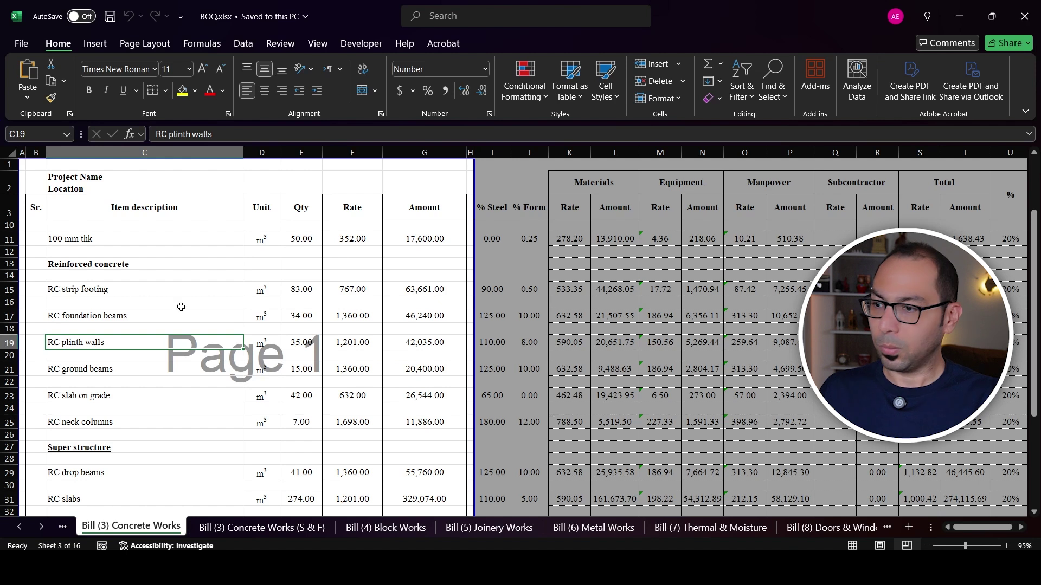
# Inspect the RC strip footing's quantity, steel ratio and rate formula, along with the % Steel and % Form columns
pyautogui.click(136, 291)
pyautogui.click(308, 290)
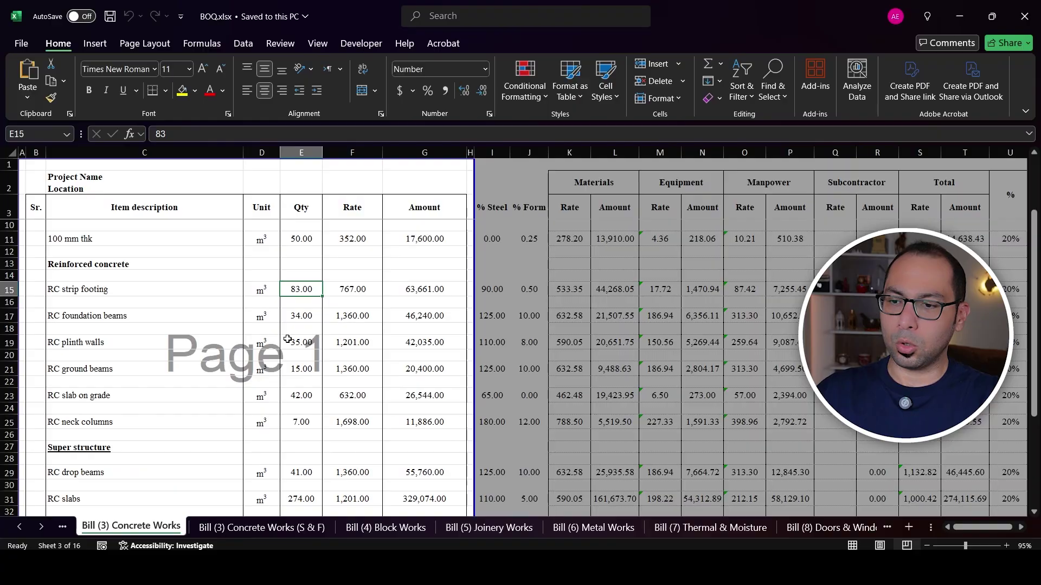
pyautogui.click(492, 152)
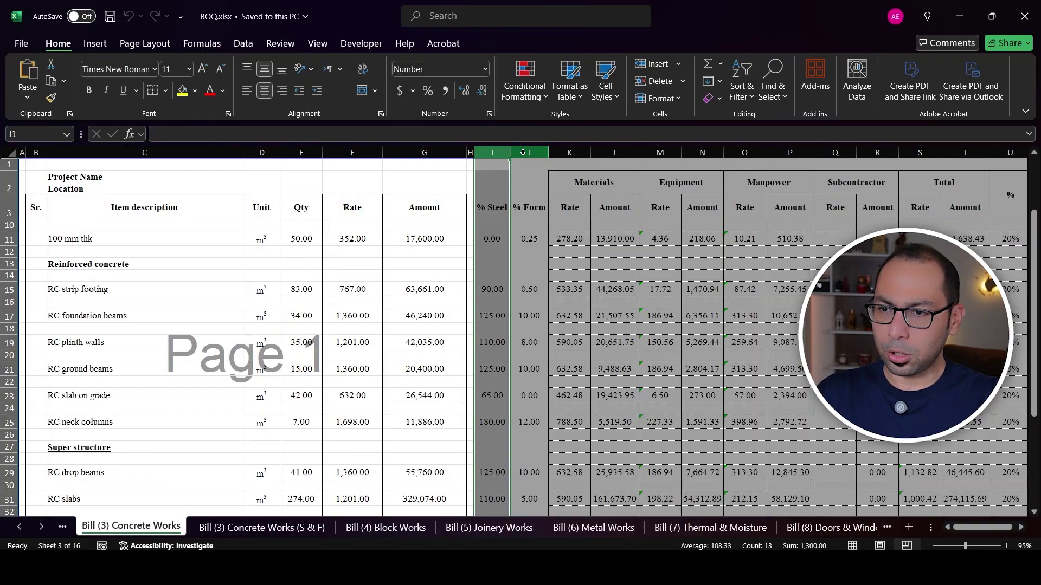
pyautogui.click(530, 154)
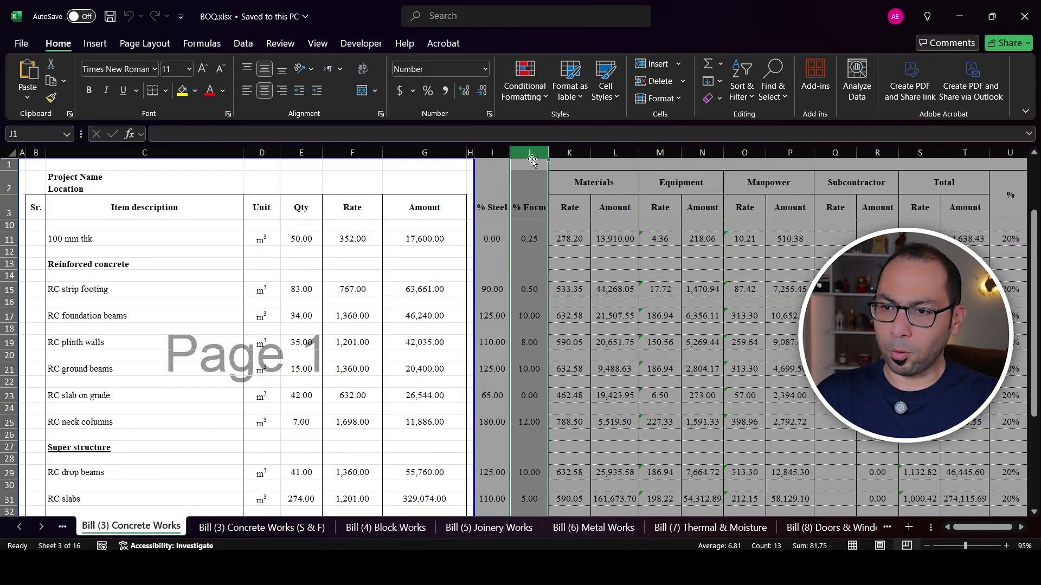
pyautogui.click(491, 287)
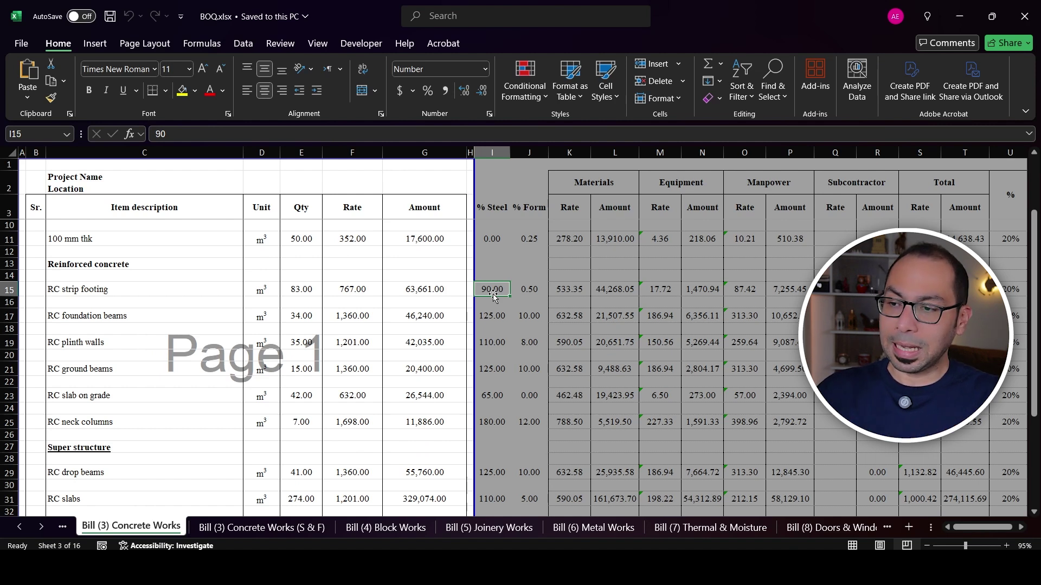
pyautogui.click(134, 290)
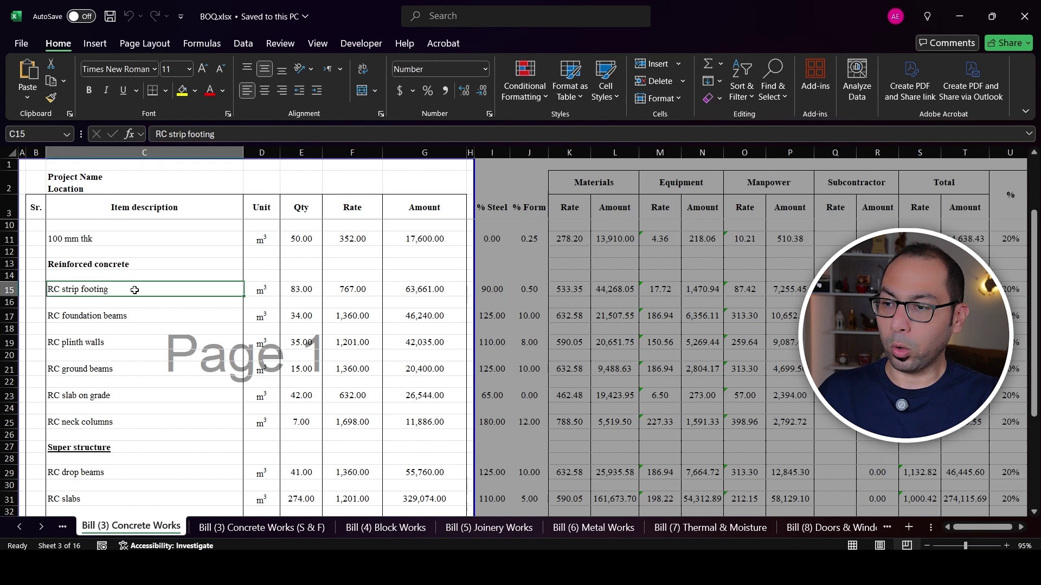
pyautogui.click(257, 290)
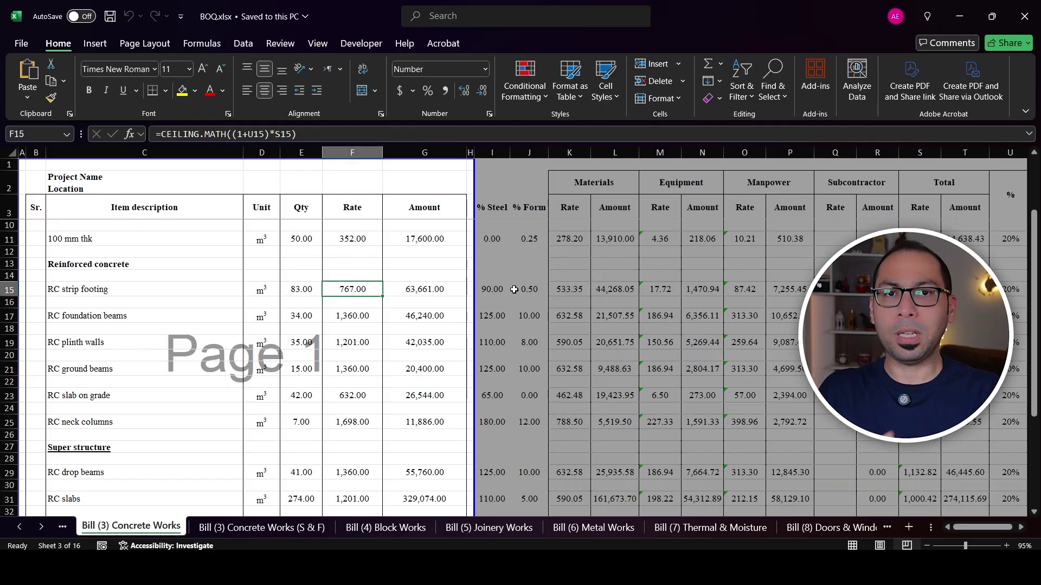
# Check the RC strip footing's form work and concrete casting quantities on the Bill (3) Concrete Works (S & F) sheet
pyautogui.click(271, 529)
pyautogui.scroll(-3, 327, 402)
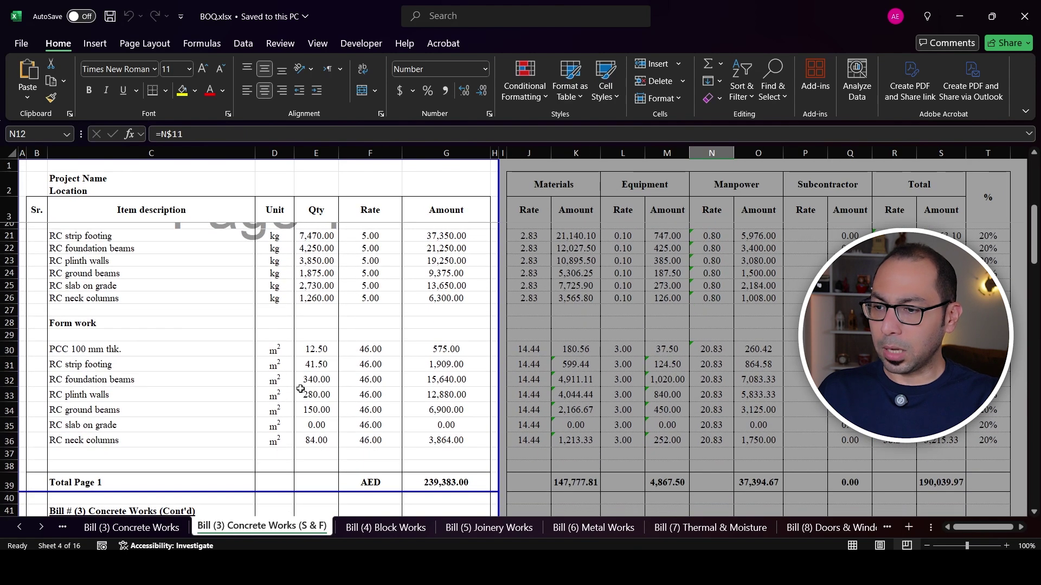
pyautogui.click(79, 363)
pyautogui.click(318, 366)
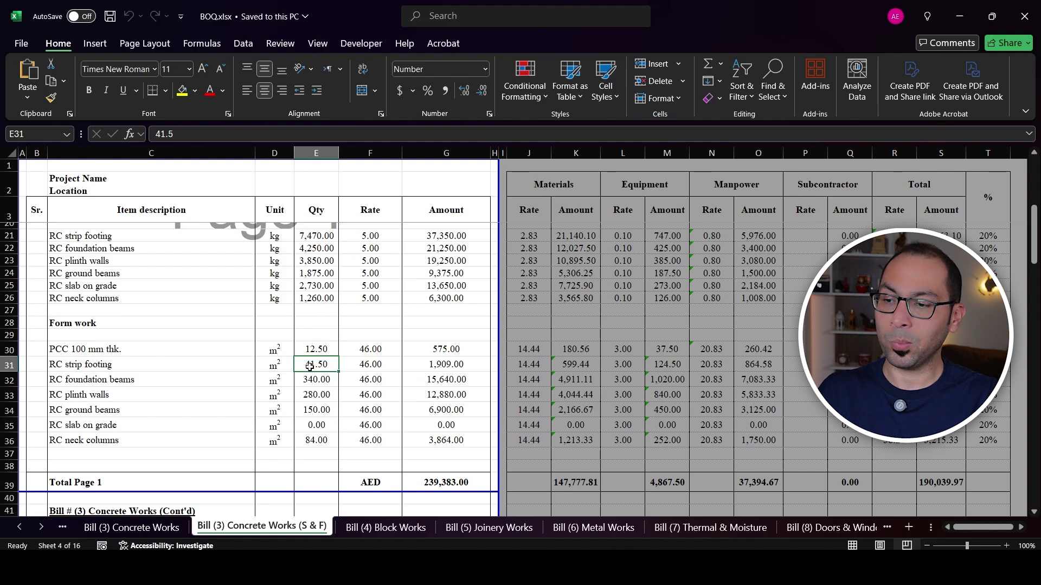
pyautogui.scroll(5, 316, 367)
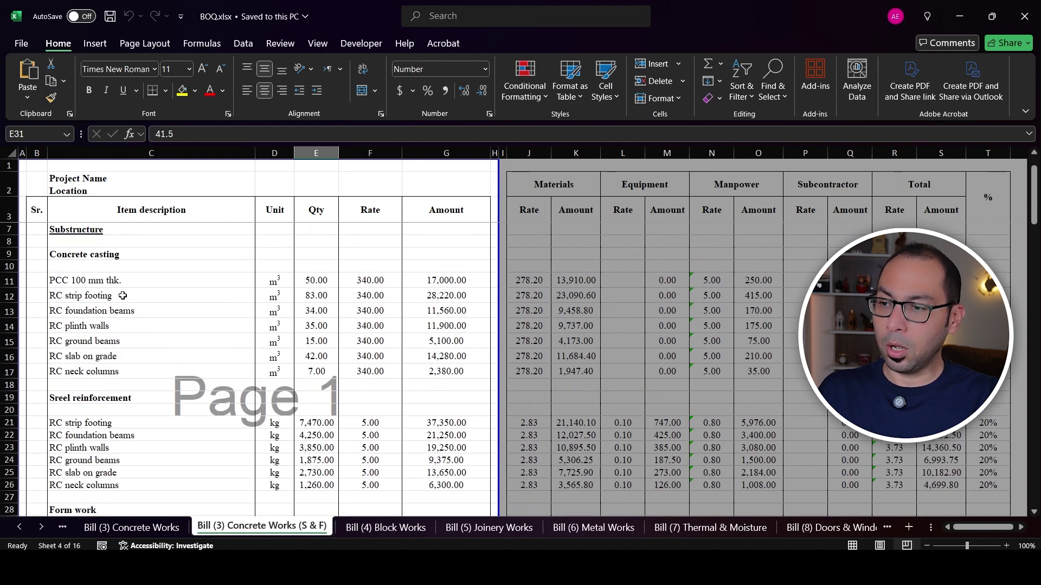
pyautogui.click(315, 300)
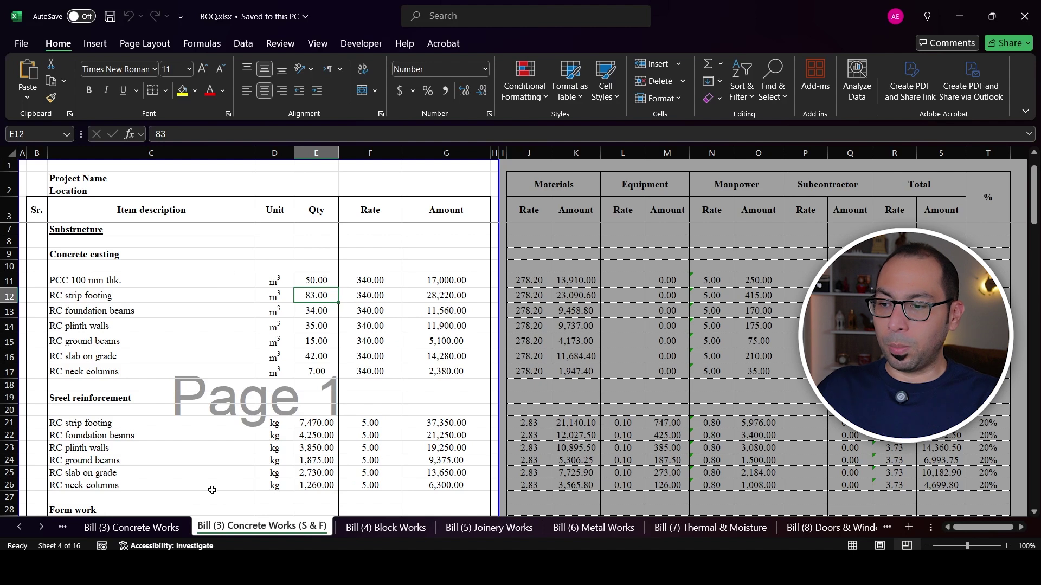
# Inspect the RC strip footing's materials rate formula and steel ratio on the Bill (3) Concrete Works sheet
pyautogui.click(158, 529)
pyautogui.scroll(1, 404, 345)
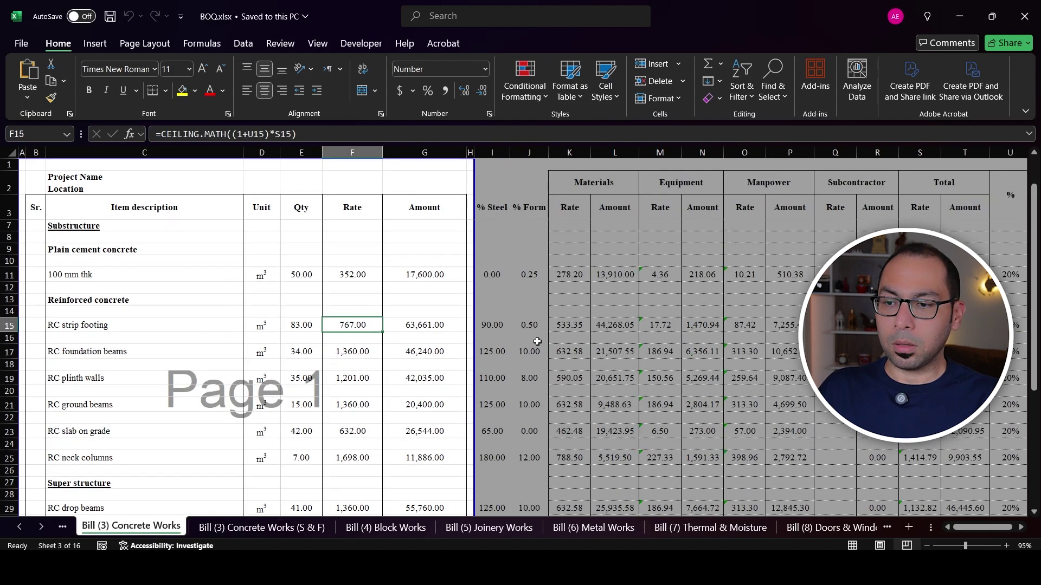
pyautogui.click(569, 327)
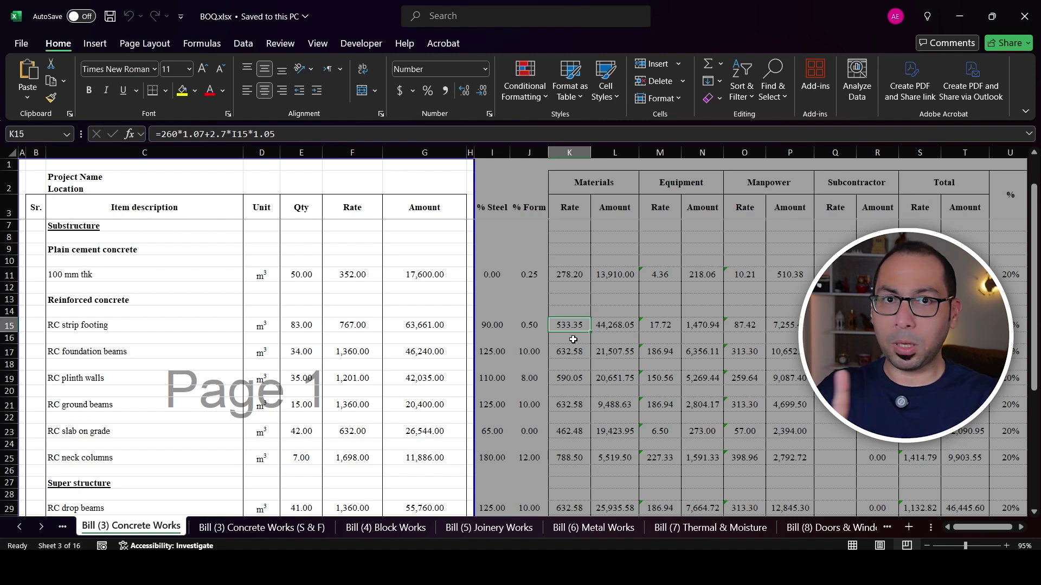
pyautogui.click(492, 325)
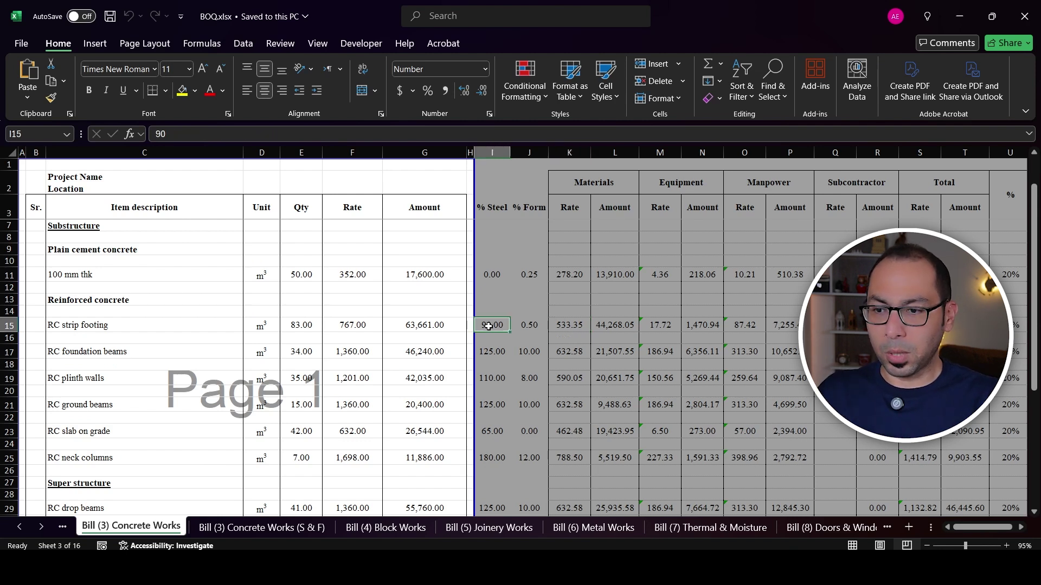
# Inspect the RC strip footing's form ratio and materials rate formula, cross-checking its entries on the Bill (3) Concrete Works (S & F) sheet
pyautogui.click(530, 326)
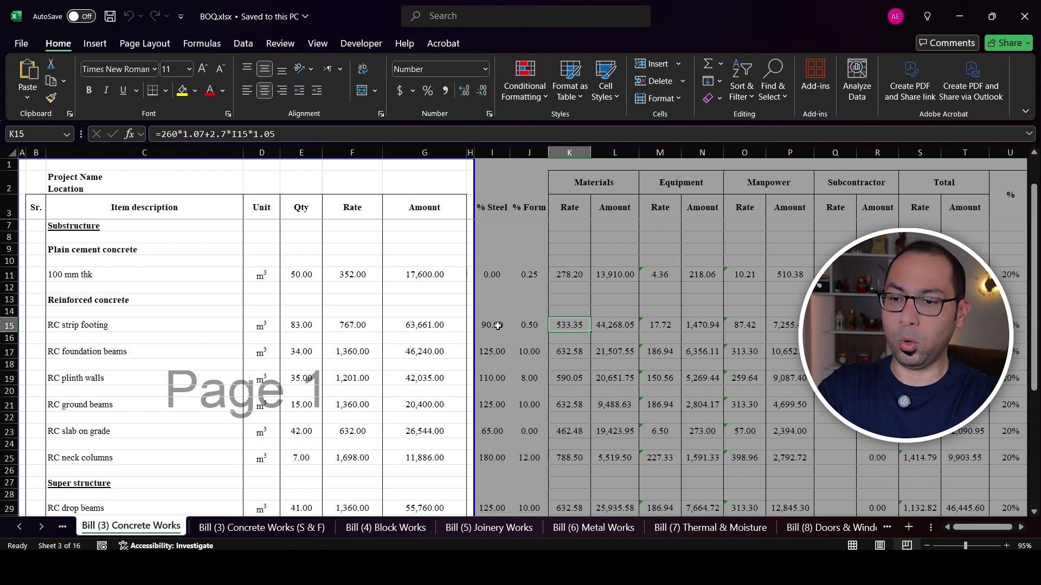
pyautogui.click(535, 323)
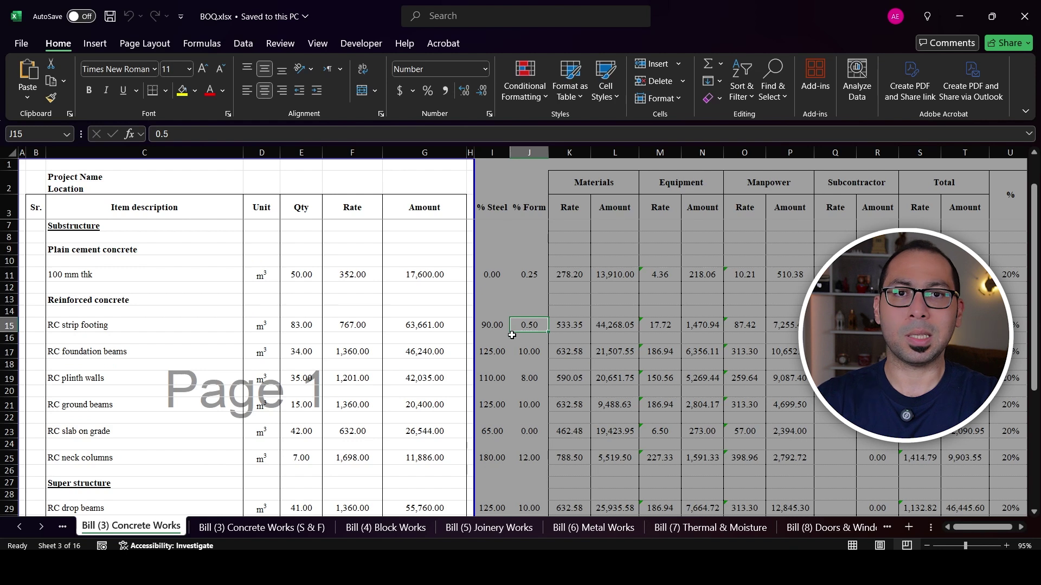
pyautogui.click(306, 527)
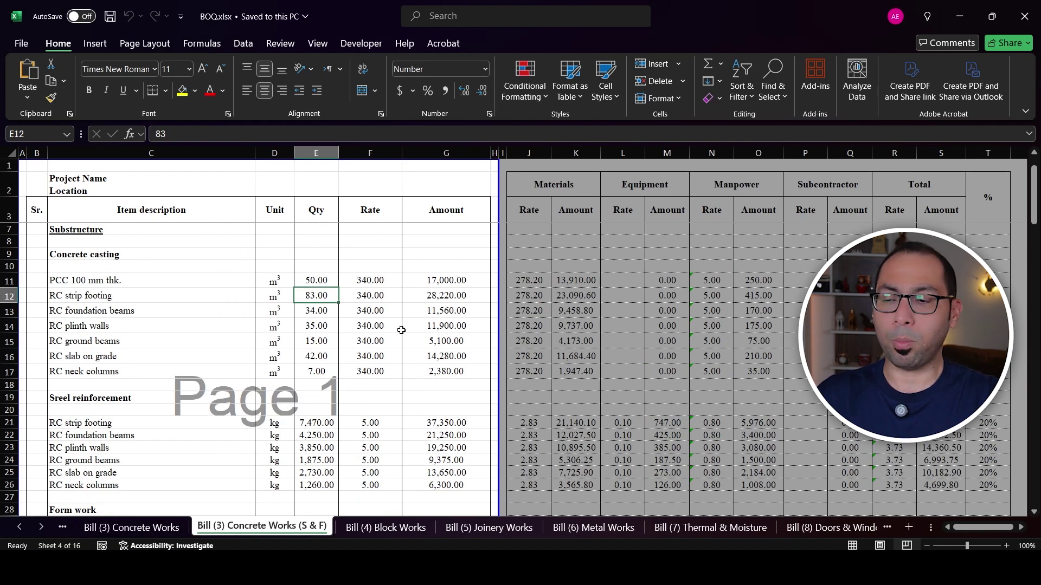
pyautogui.click(174, 528)
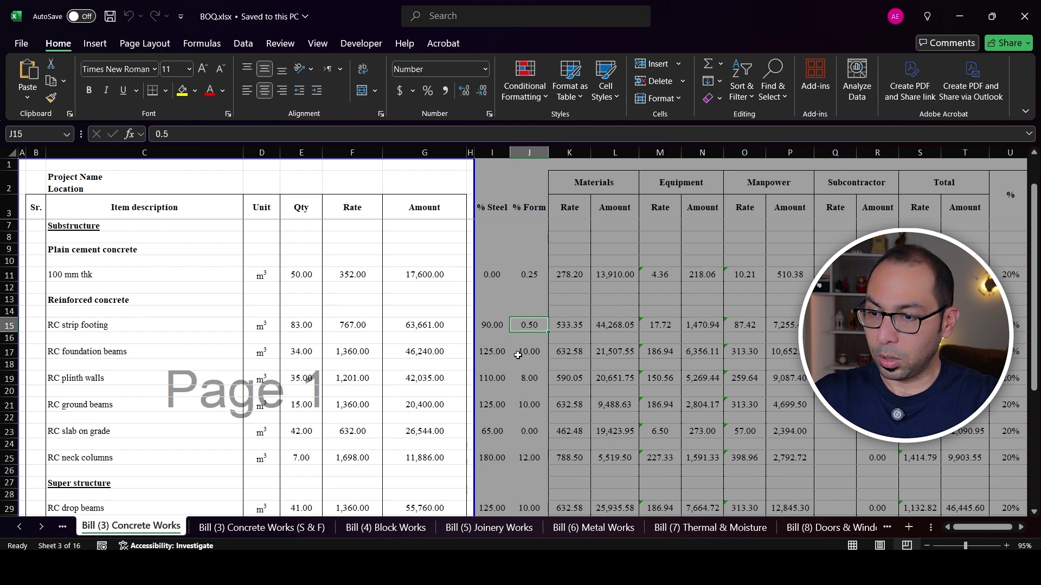
# Examine the % Steel and % Form columns and the materials rate formula of the 100 mm thk plain cement concrete
pyautogui.scroll(-1, 534, 368)
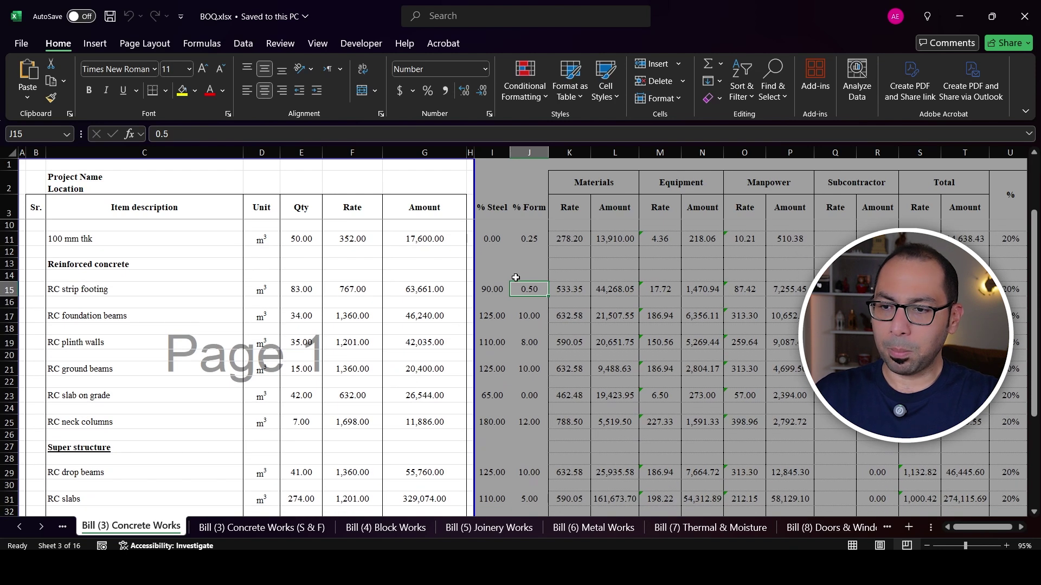
pyautogui.click(492, 147)
pyautogui.moveTo(492, 147); pyautogui.dragTo(530, 149)
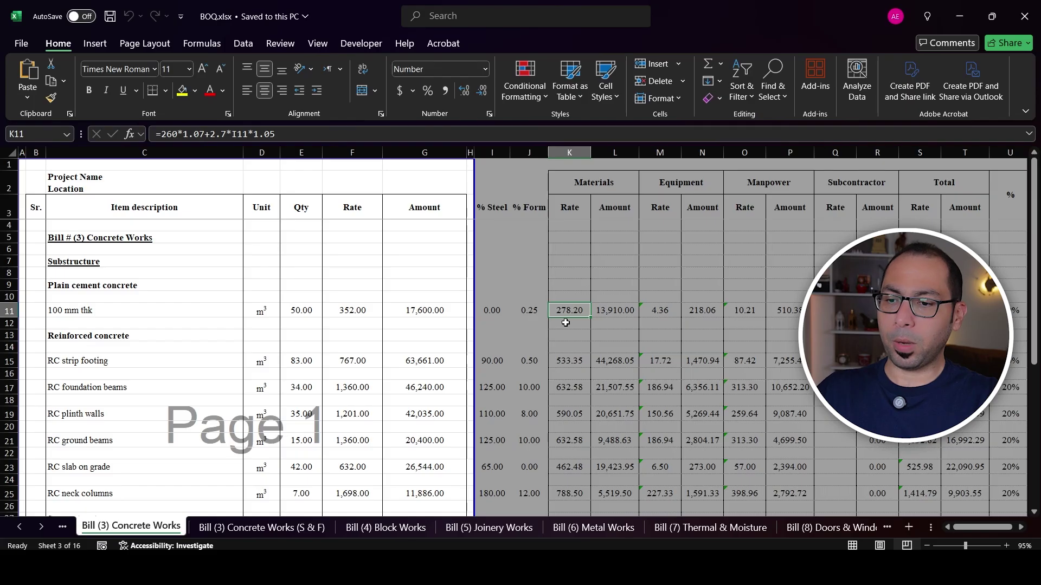
pyautogui.scroll(-1, 567, 324)
pyautogui.scroll(1, 572, 327)
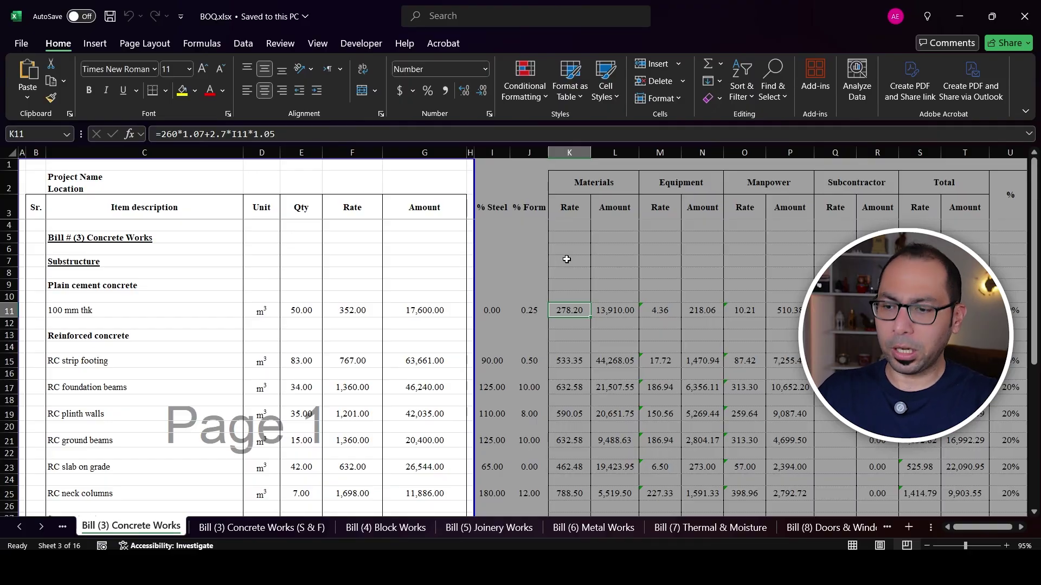
# Review the separate concrete casting, steel reinforcement and form work items for the substructure on the Bill (3) Concrete Works (S & F) sheet
pyautogui.click(262, 527)
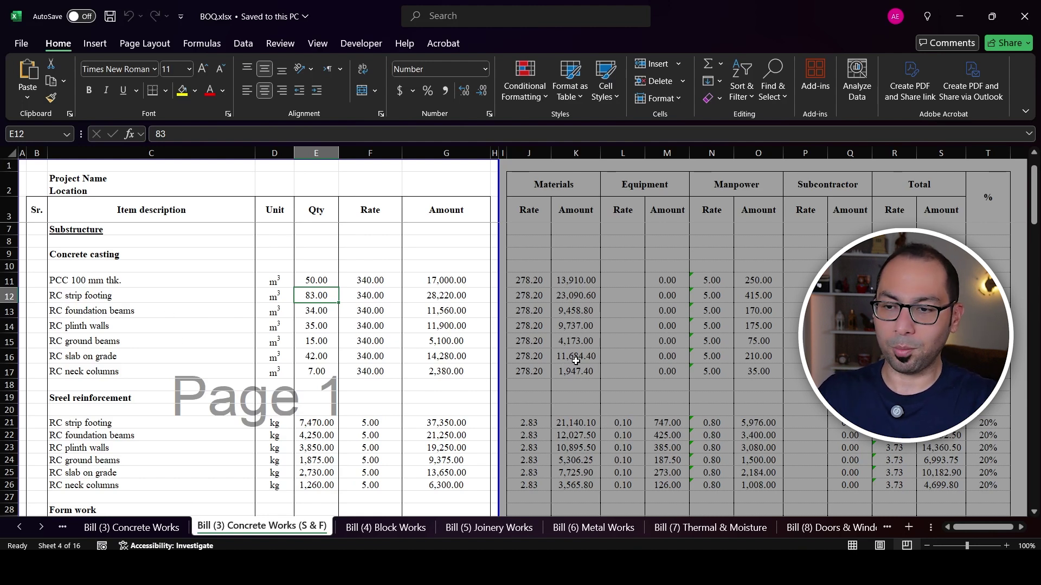
pyautogui.scroll(-3, 567, 363)
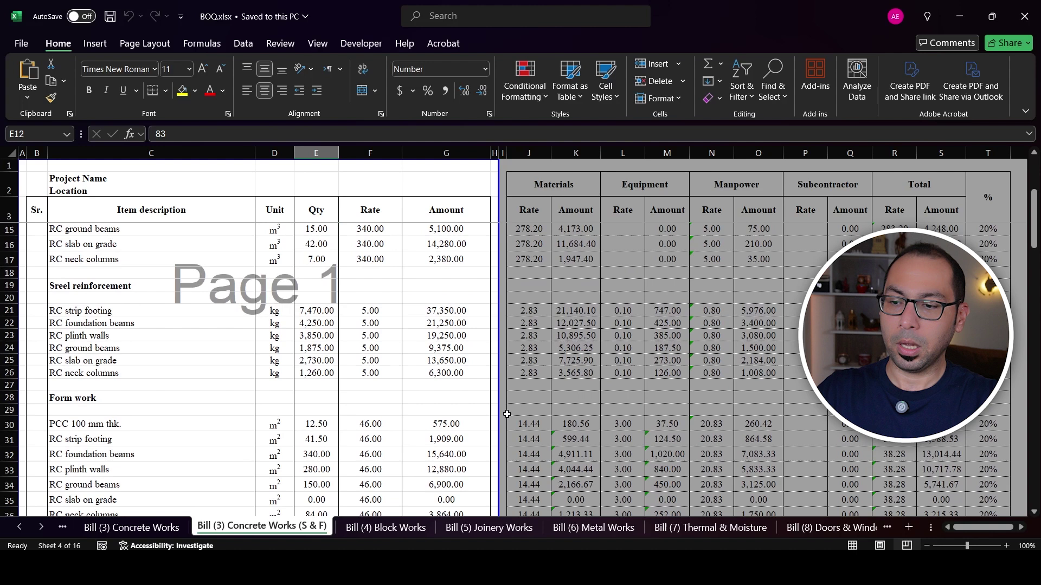
pyautogui.click(155, 528)
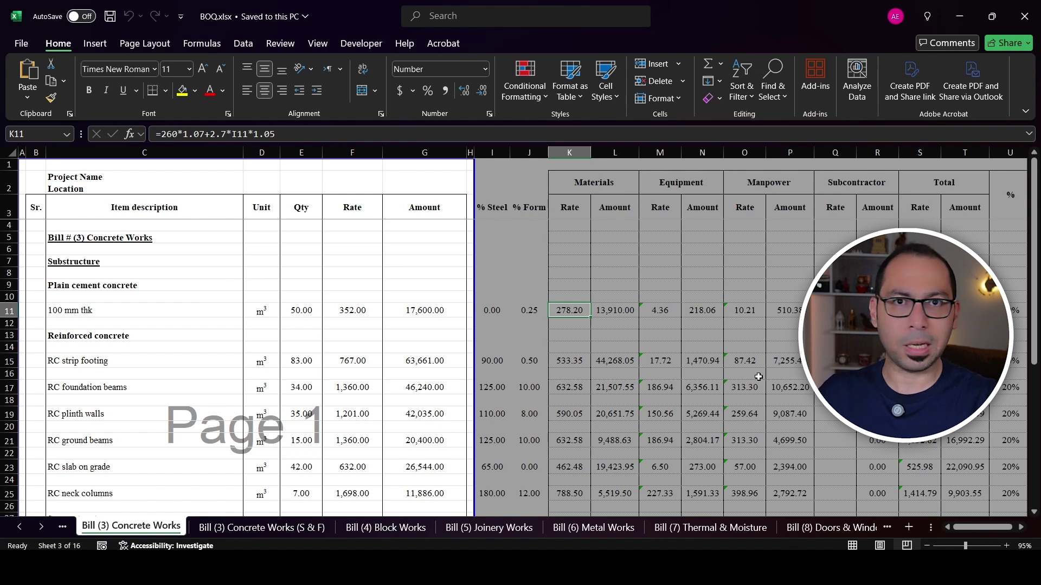
# Compare the overall cost total on the Bill (3) Concrete Works (S & F) sheet with the one on the Bill (3) Concrete Works sheet
pyautogui.click(262, 527)
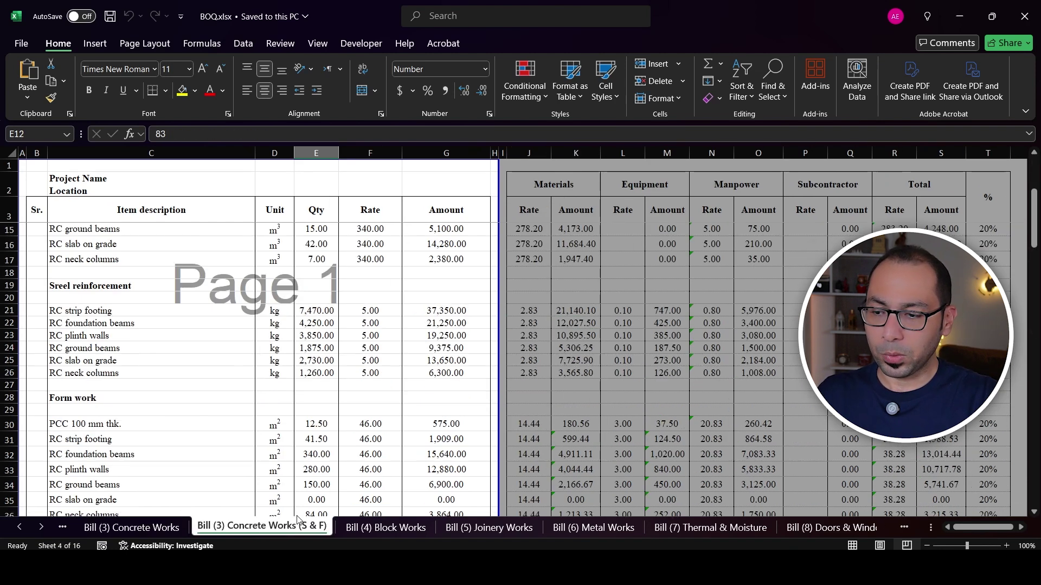
pyautogui.scroll(-5, 265, 528)
pyautogui.scroll(-20, 934, 418)
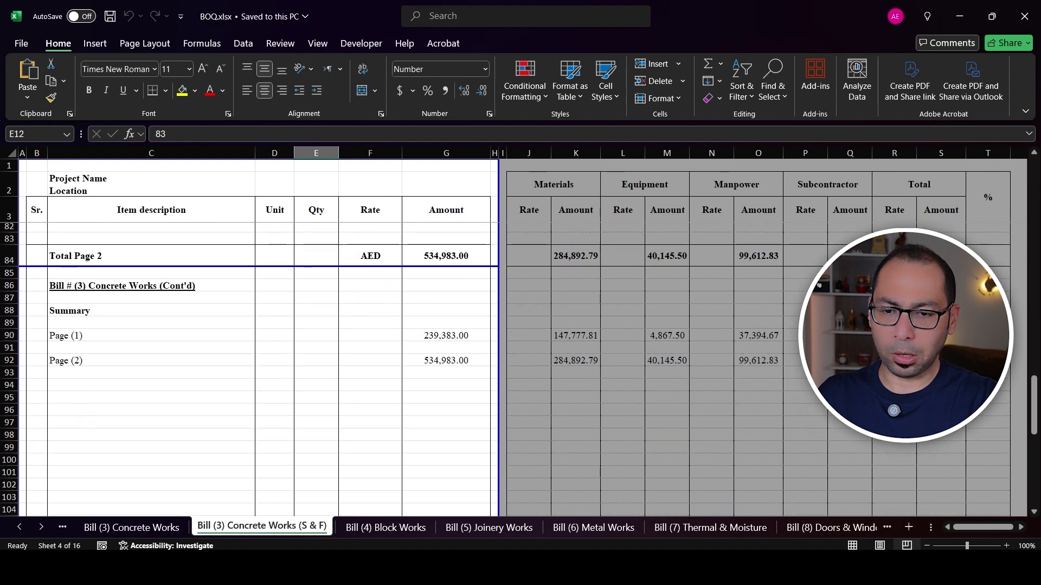
pyautogui.scroll(-2, 934, 418)
pyautogui.click(934, 377)
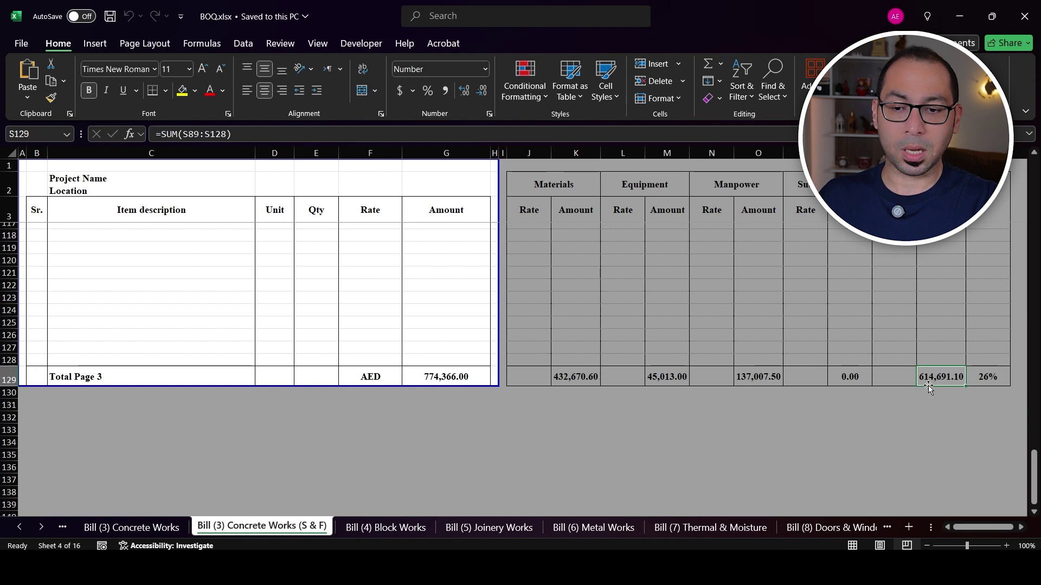
pyautogui.scroll(2, 876, 351)
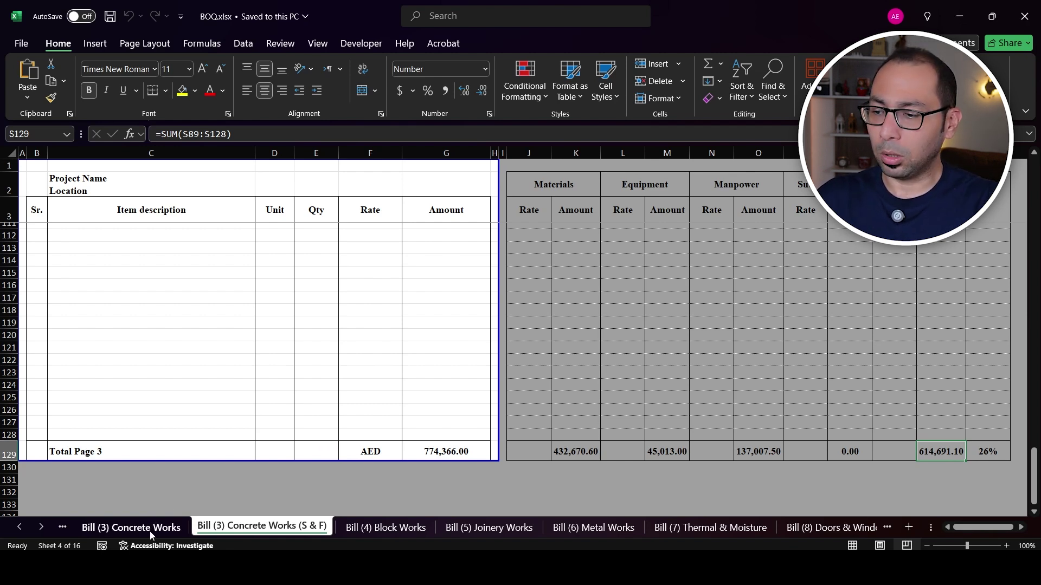
pyautogui.click(131, 527)
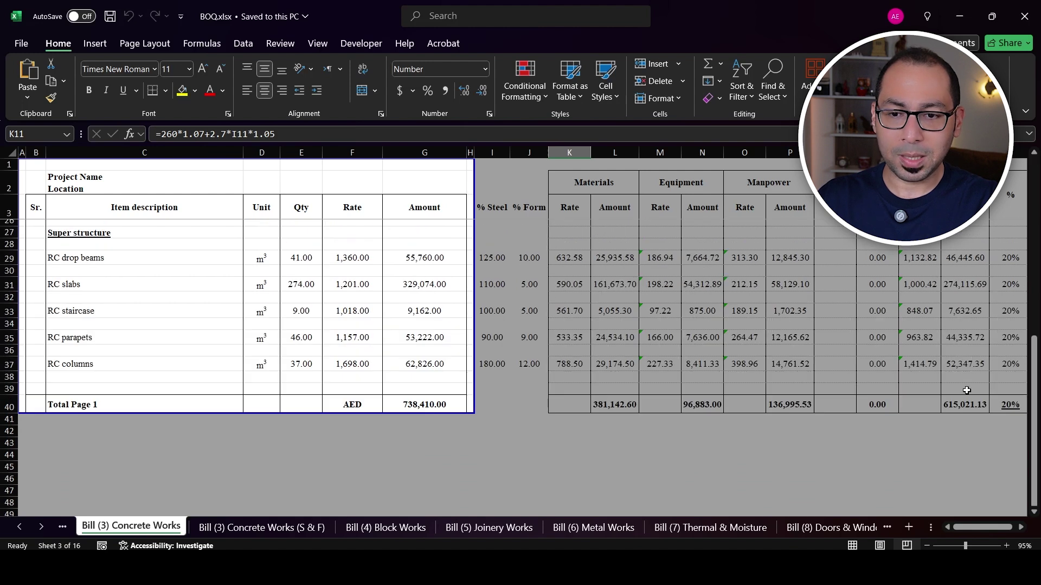
pyautogui.click(955, 409)
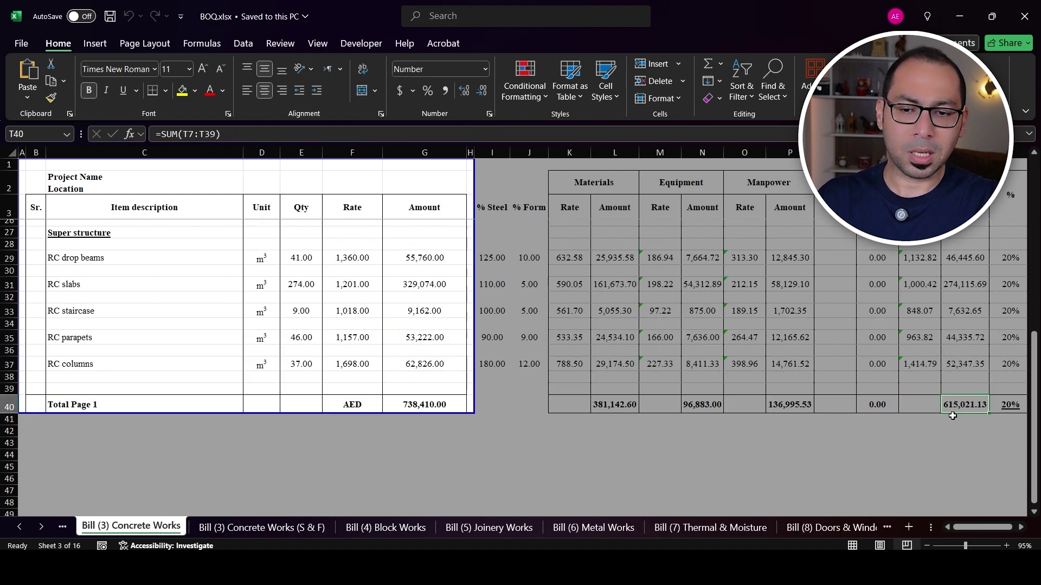
# Look back through the super structure and substructure items on the Bill (3) Concrete Works (S & F) sheet, from the page 3 total upward
pyautogui.hotkey('ctrl', 'pagedown')
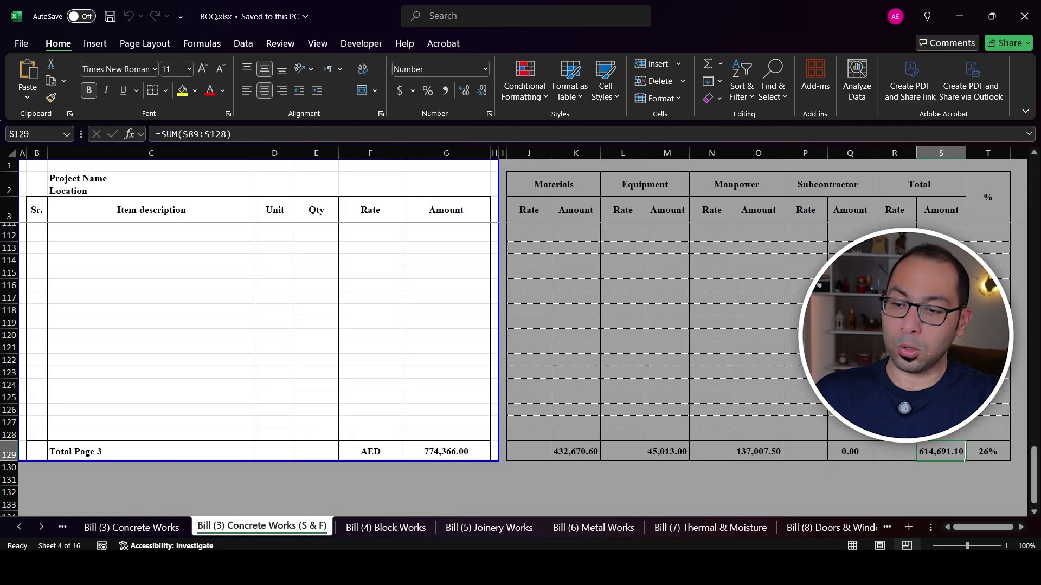
pyautogui.scroll(11, 400, 367)
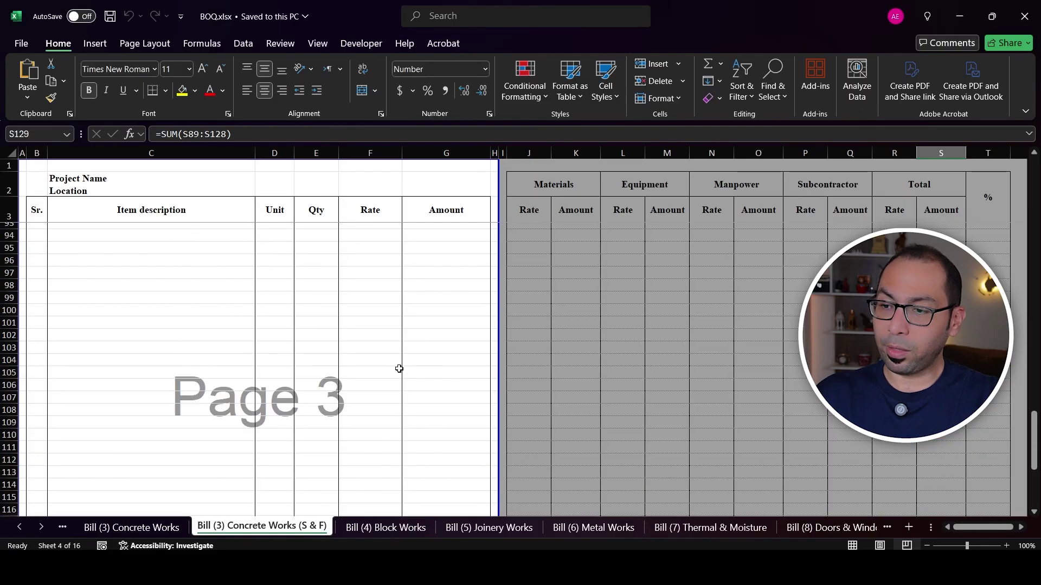
pyautogui.scroll(14, 264, 383)
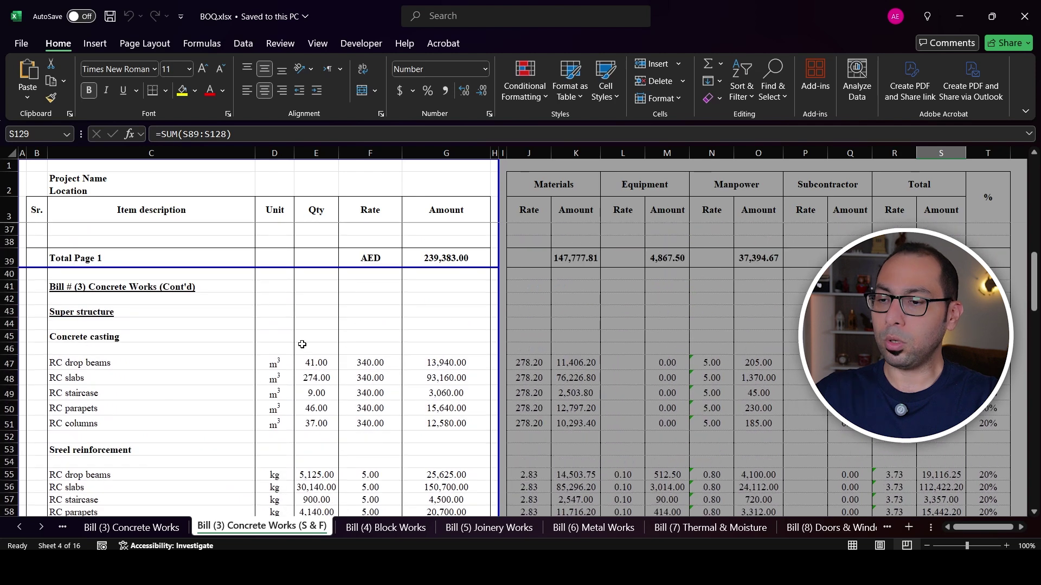
pyautogui.scroll(7, 364, 378)
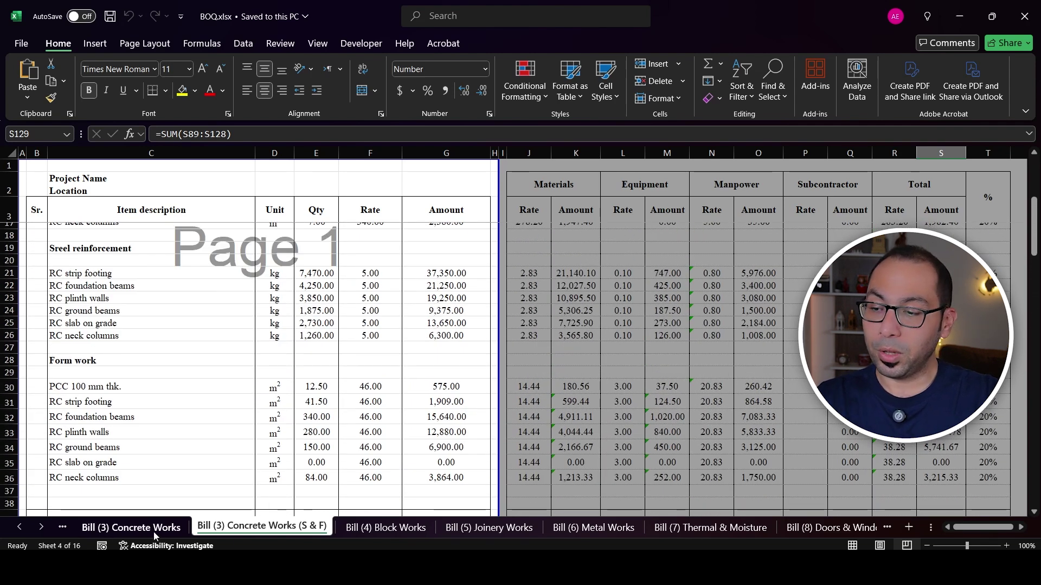
# Select the % Steel and % Form columns on the Bill (3) Concrete Works sheet and review their ratios for each item
pyautogui.click(131, 528)
pyautogui.scroll(9, 453, 316)
pyautogui.moveTo(492, 152); pyautogui.dragTo(529, 153)
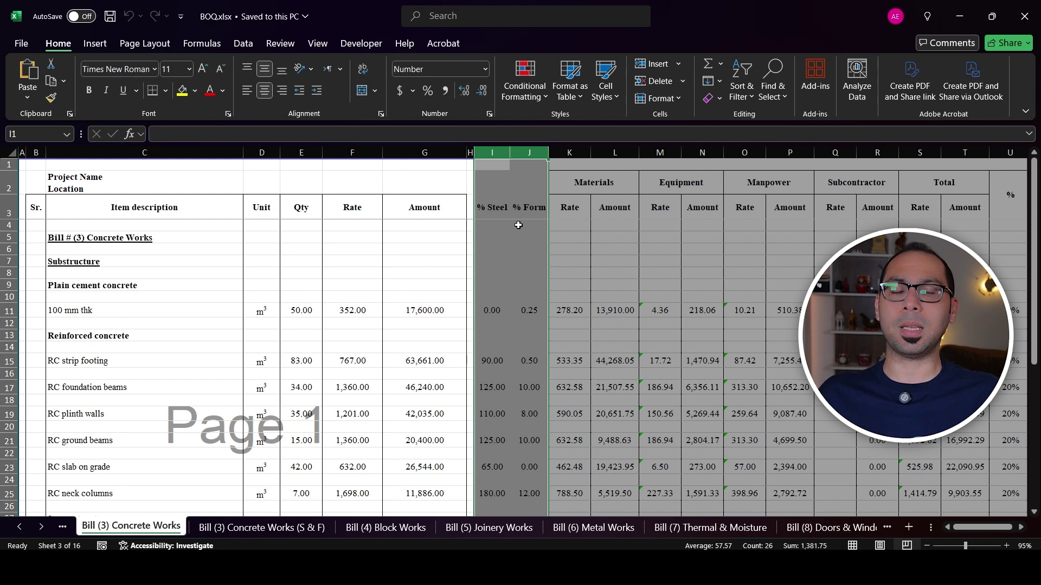
pyautogui.scroll(-2, 128, 399)
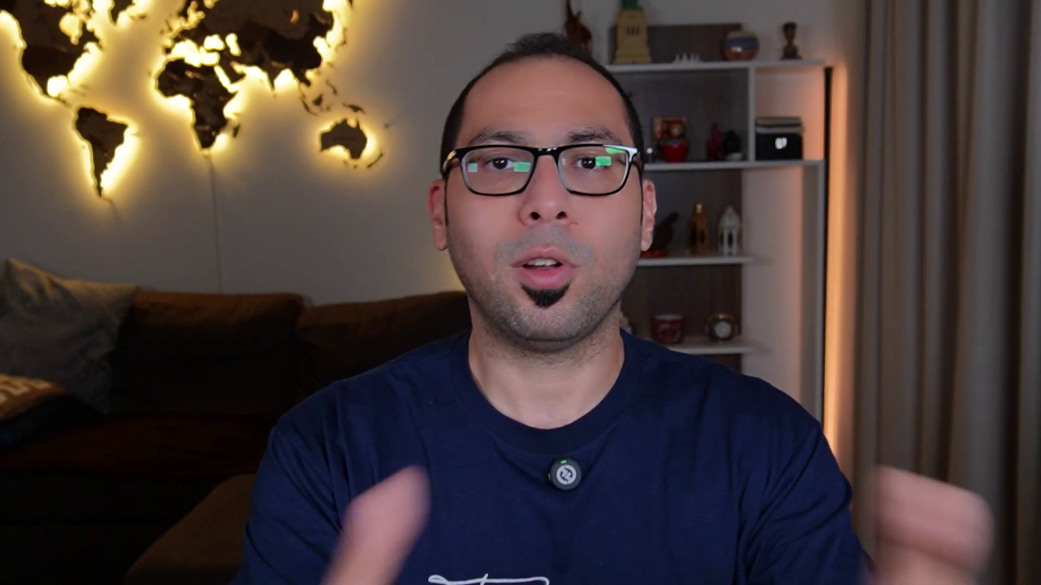